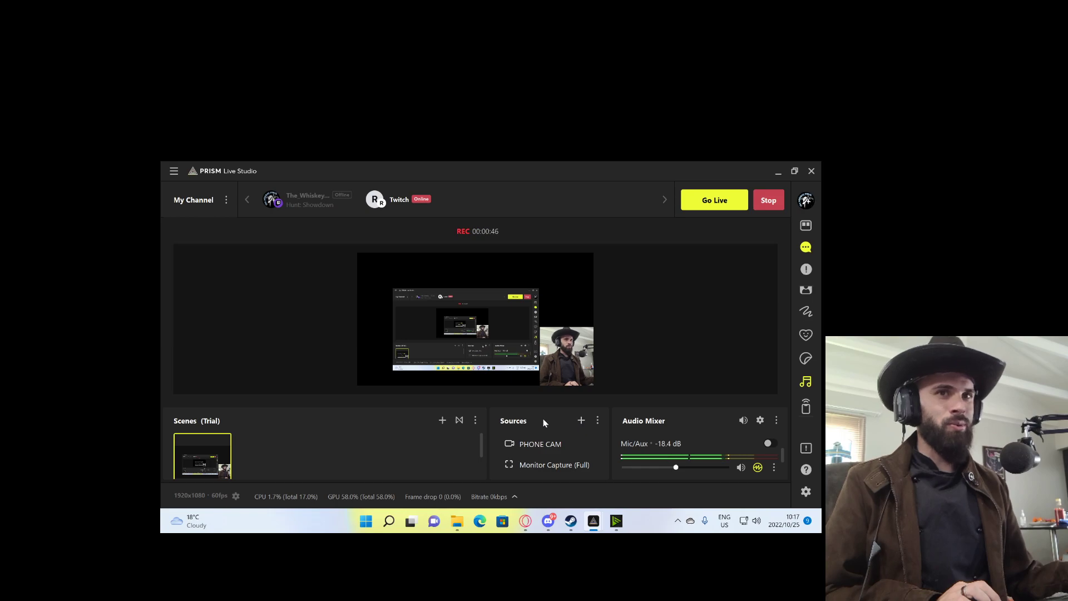
Add a new Web source to the scene, keeping the name Web
click(581, 421)
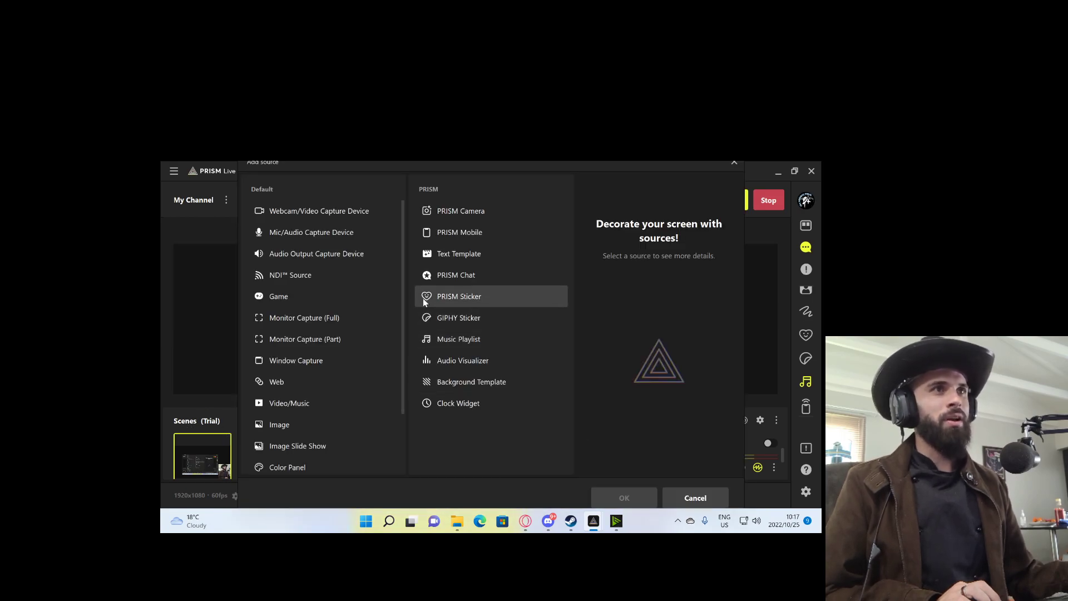
click(284, 381)
click(622, 496)
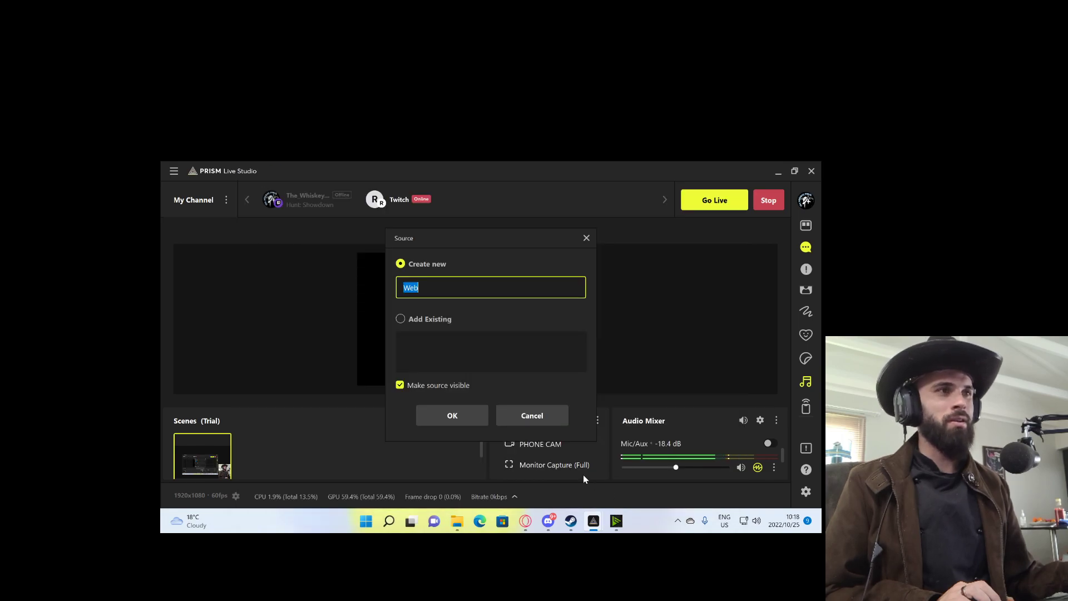
click(454, 416)
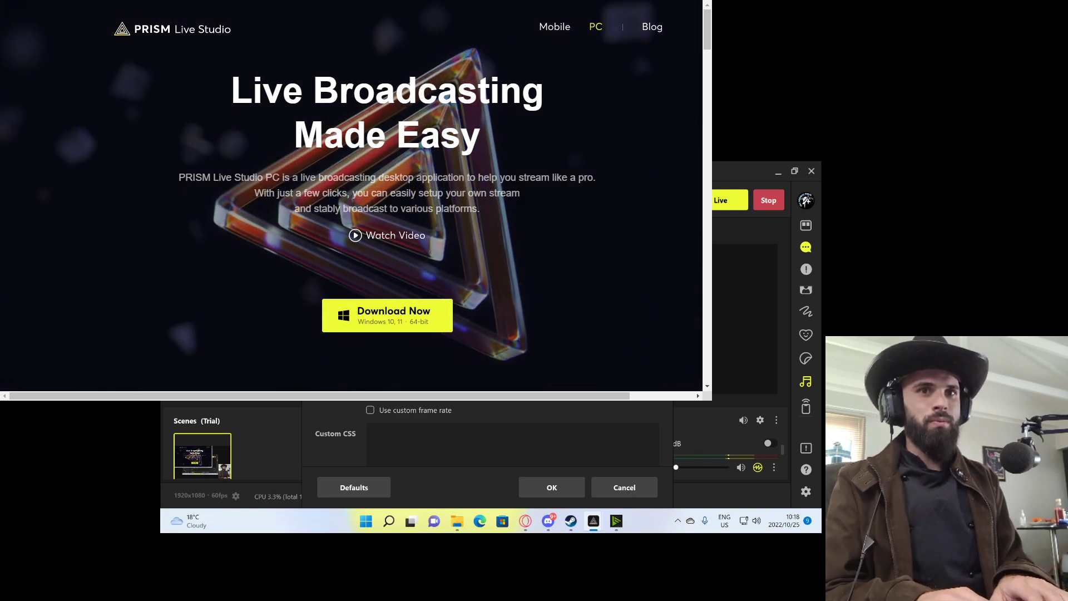
Set the Web source's width to 1920 and height to 1080
drag(509, 171, 784, 265)
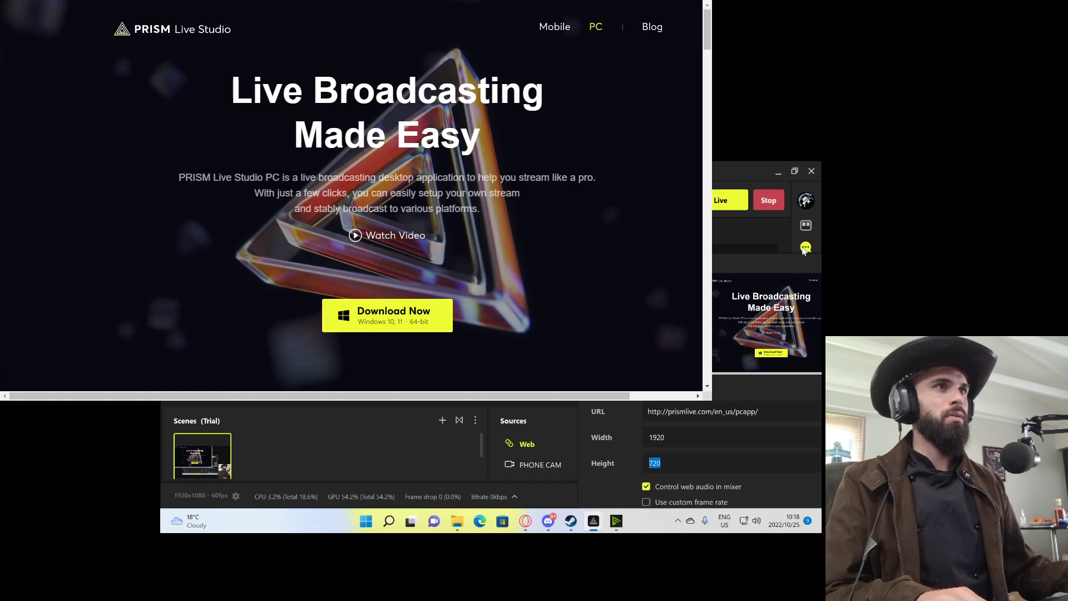
drag(515, 341, 416, 276)
drag(698, 267, 485, 173)
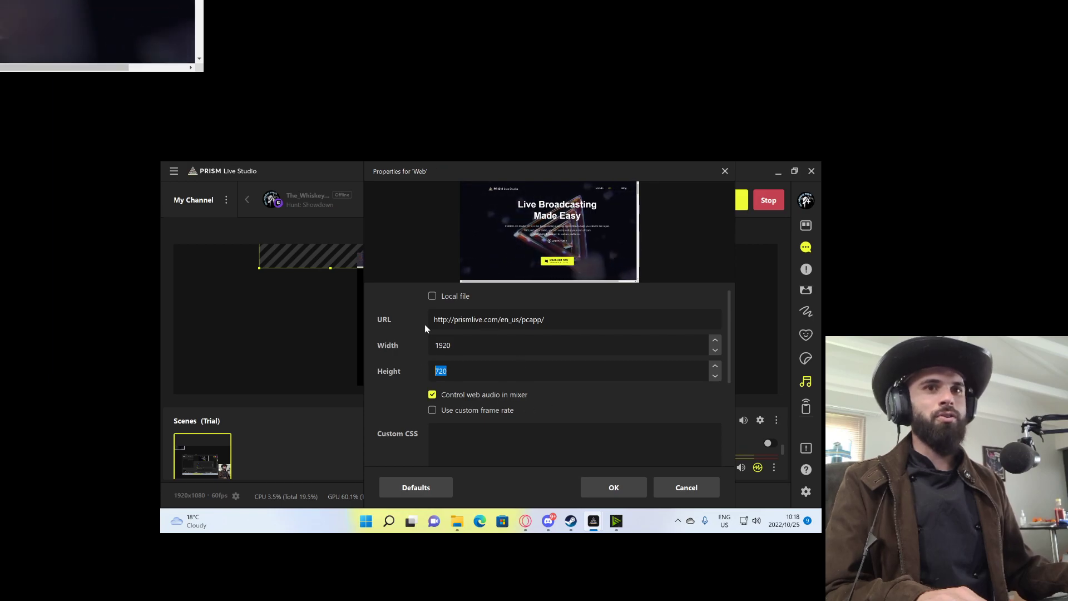
drag(455, 345, 421, 367)
text(1080)
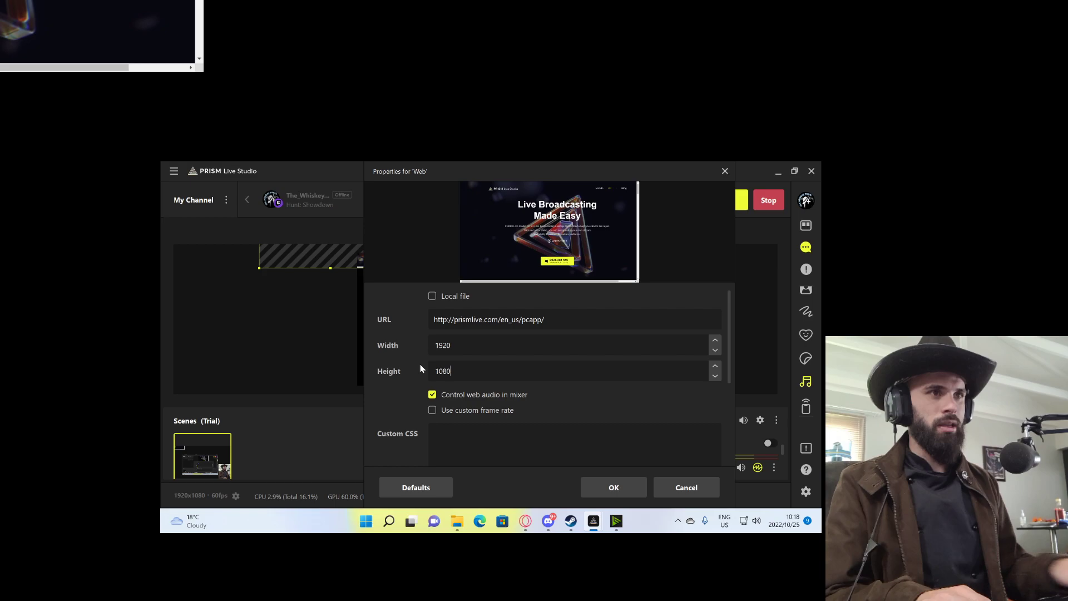
Enable refreshing the browser when the scene becomes active and accept the Web source's properties
scroll(501, 415, down, 3)
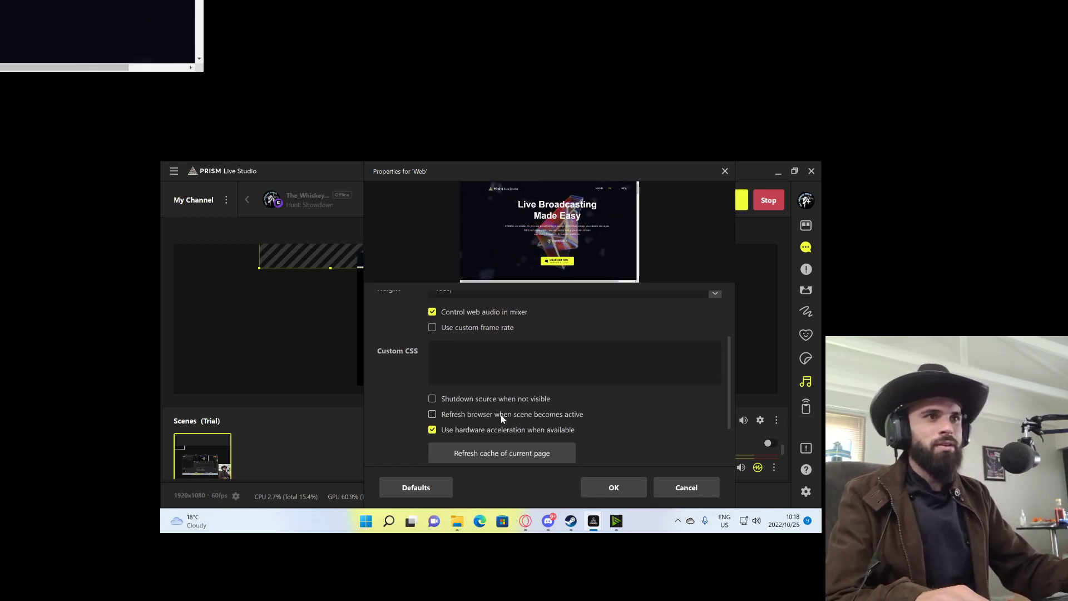
click(459, 414)
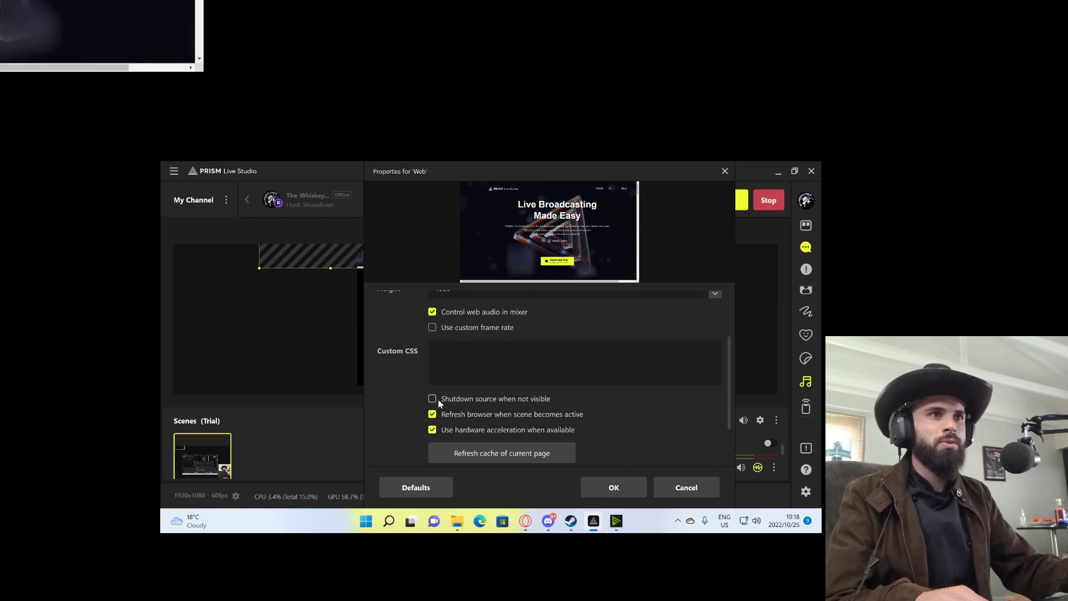
click(614, 487)
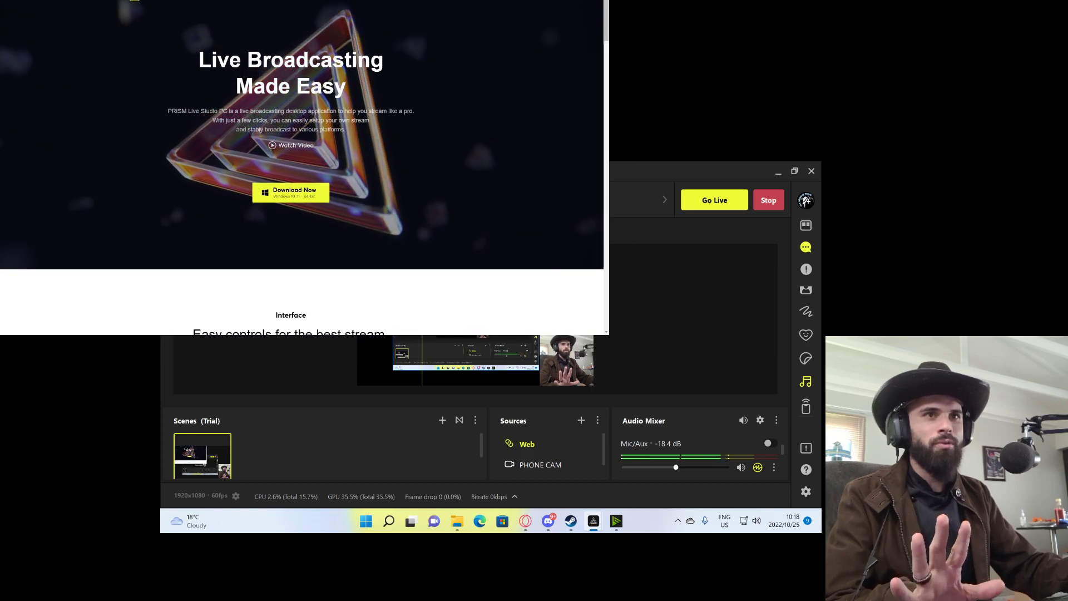
Scale the Web source down to a small thumbnail in the upper-left corner of the canvas
drag(497, 331, 385, 275)
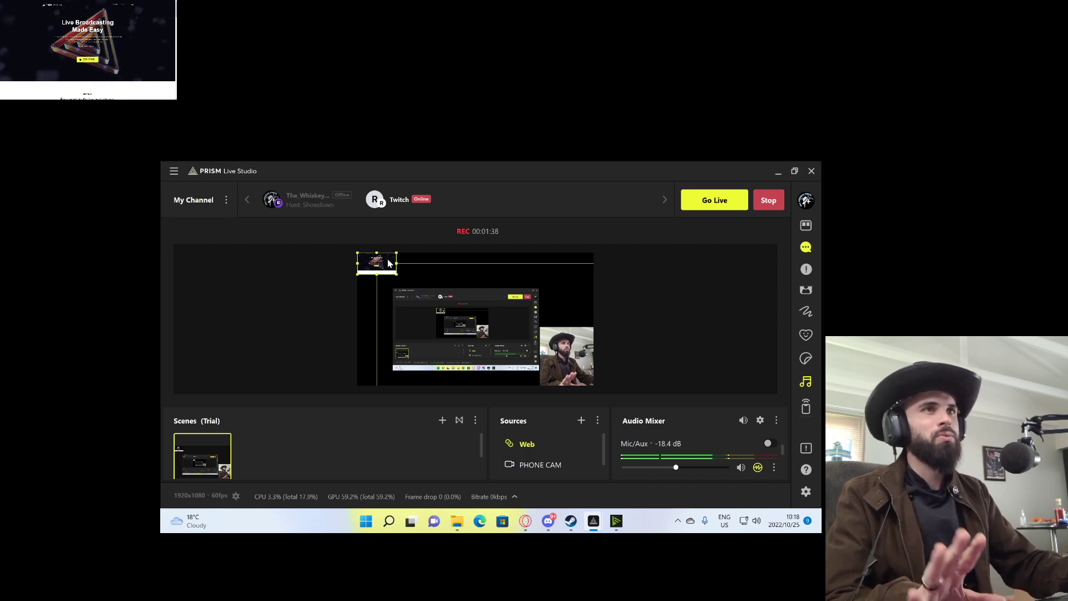
mouse_move(396, 275)
mouse_down()
mouse_move(631, 407)
mouse_move(378, 270)
mouse_up()
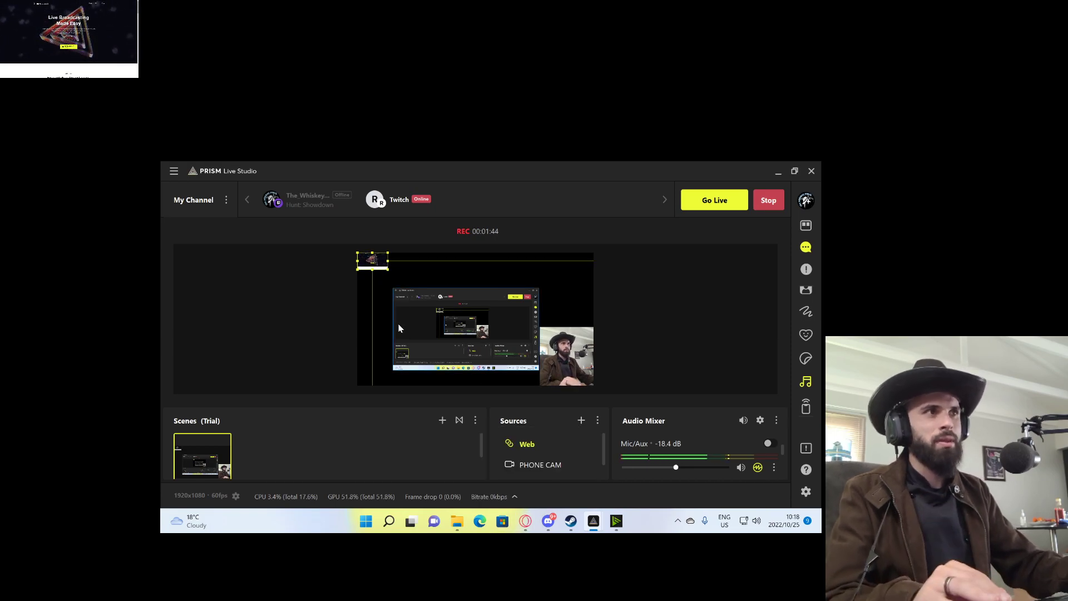
Switch to the StreamElements overlays page in the browser and copy the URL of the WOW Alliance with whiskey - LIGHTBRINGER overlay
click(526, 513)
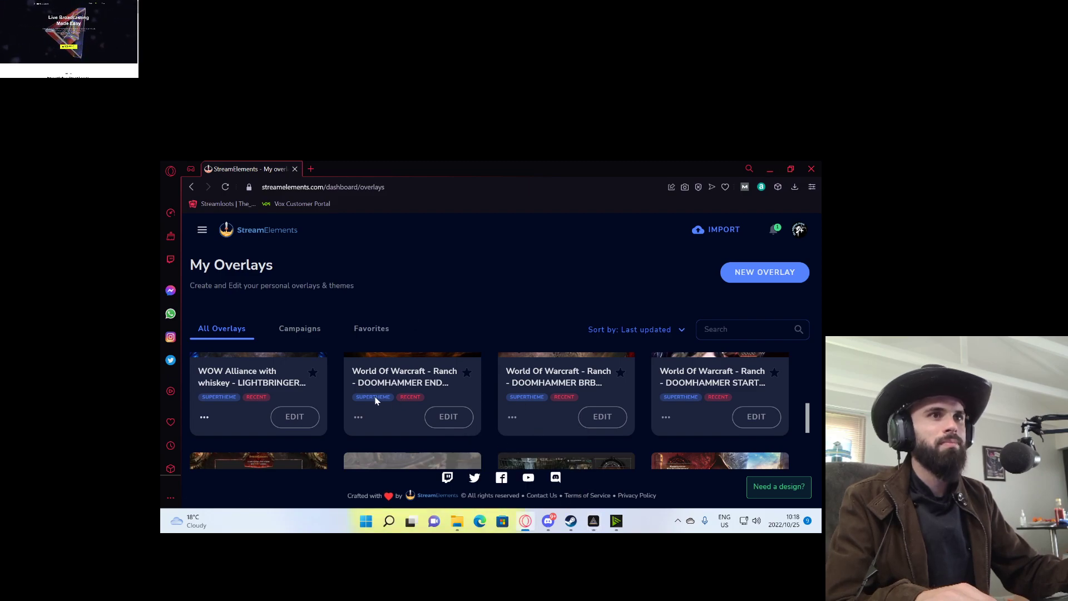
scroll(373, 406, up, 2)
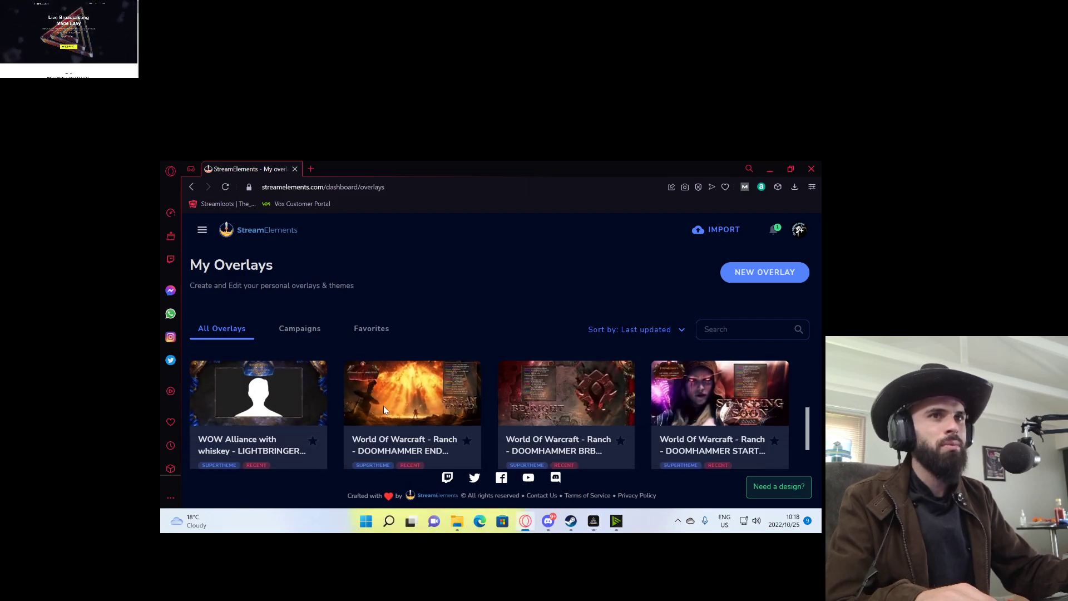
scroll(295, 402, down, 1)
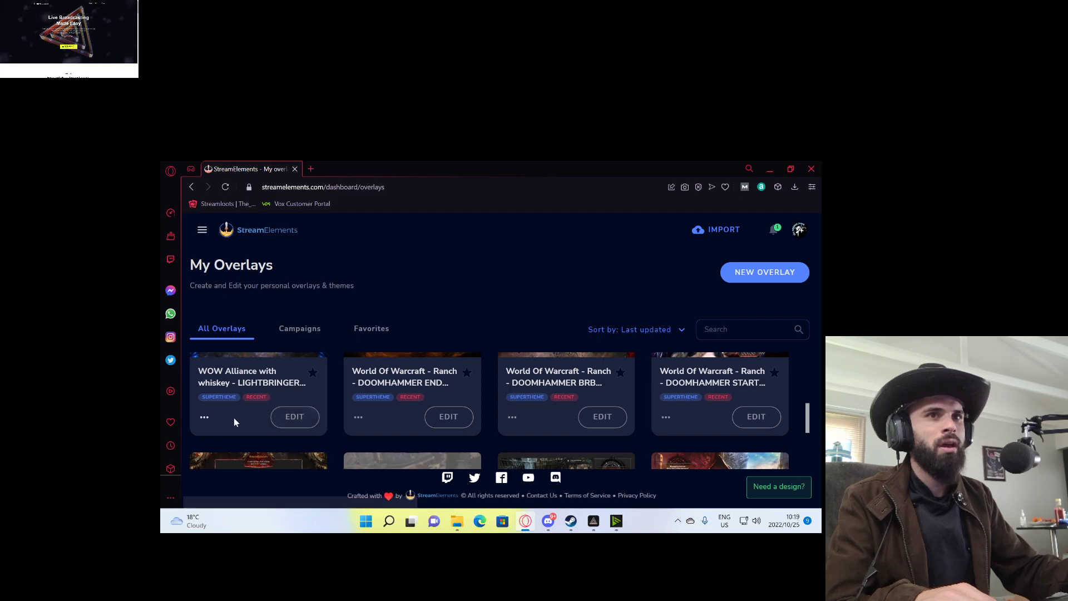
click(204, 418)
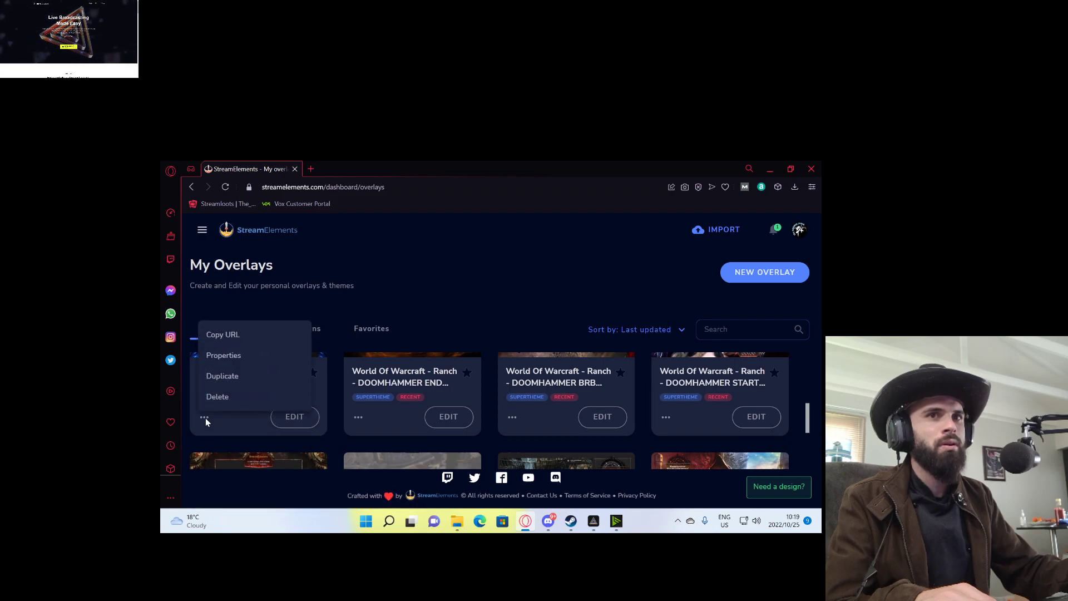
click(222, 338)
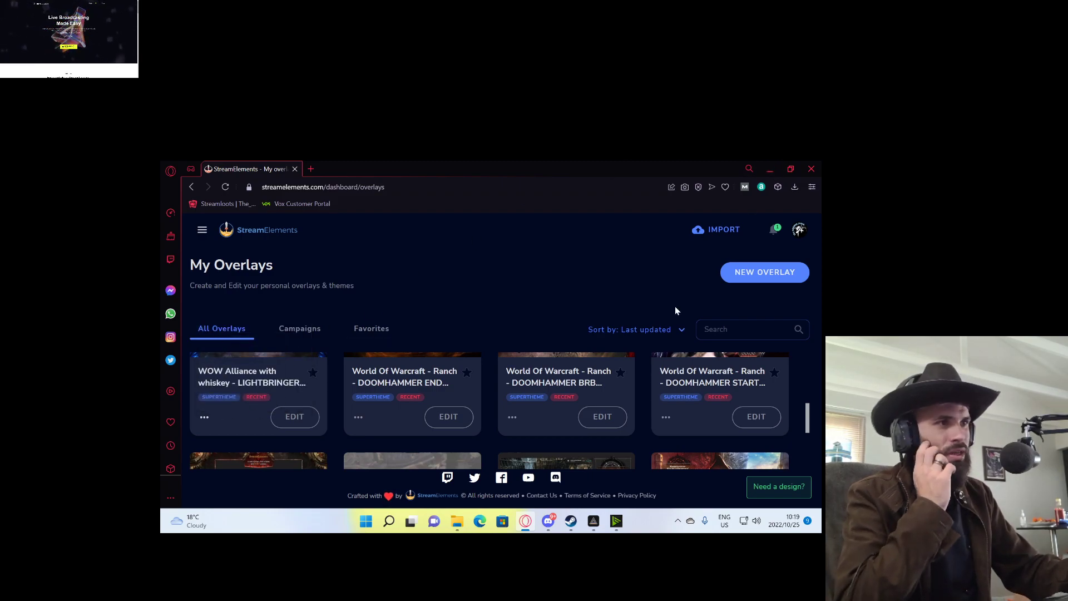
Return to PRISM Live Studio and replace the Web source's URL with the copied private overlay URL
click(772, 169)
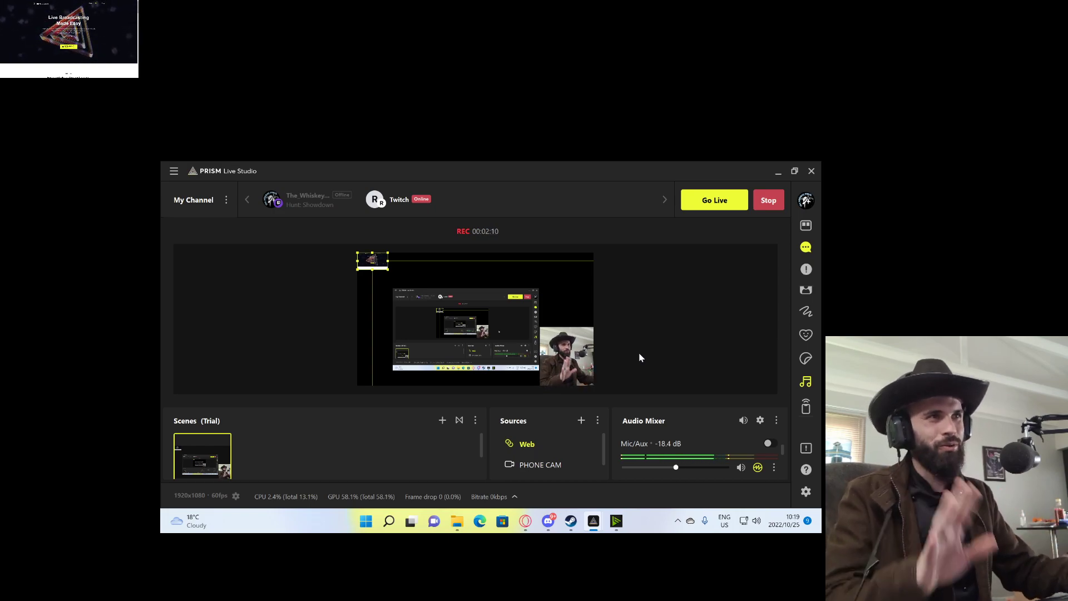
double_click(526, 445)
key(ctrl+a)
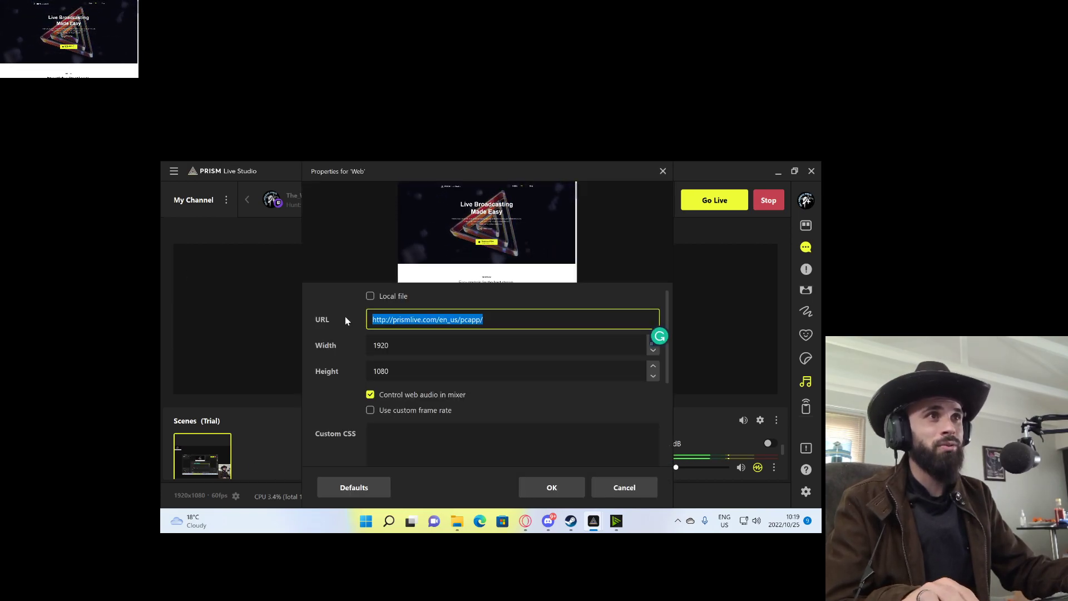
key(ctrl+v)
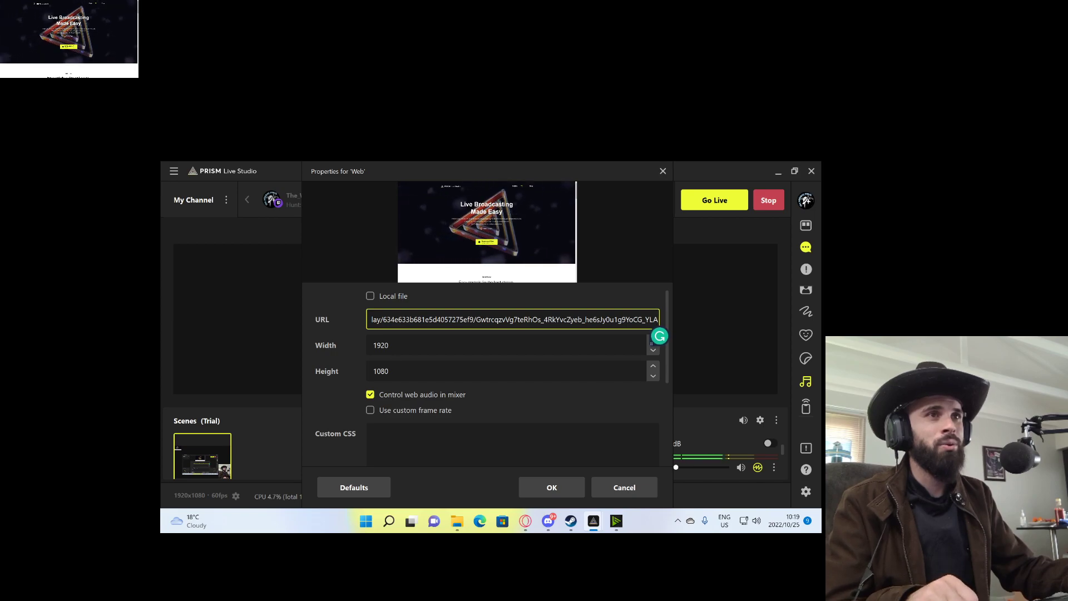
click(560, 482)
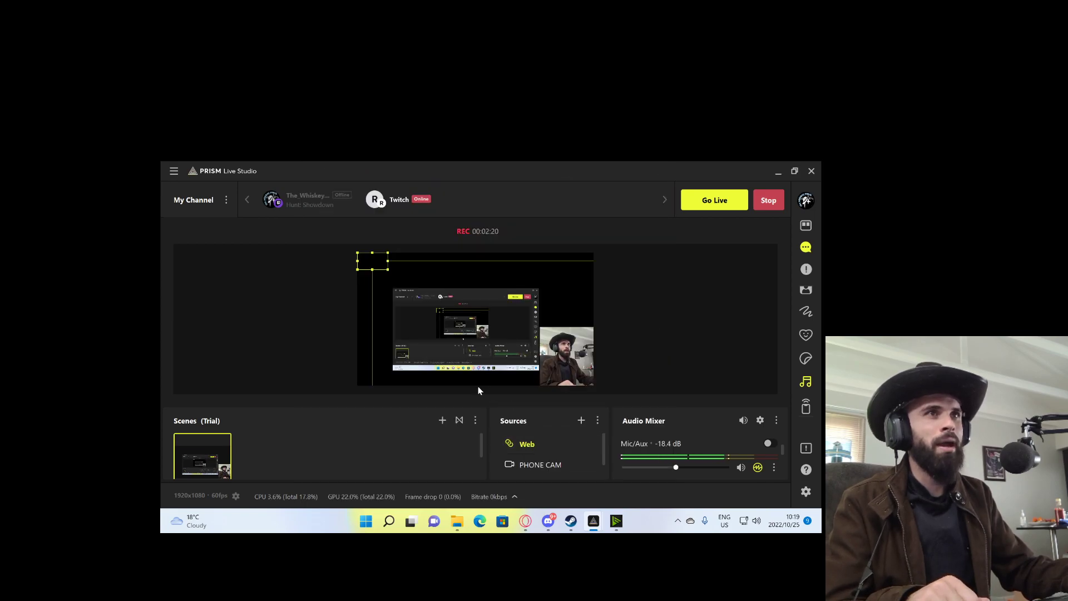
Scale the Web overlay to the full canvas size and place the Web source below PHONE CAM in the source order
drag(386, 272, 583, 388)
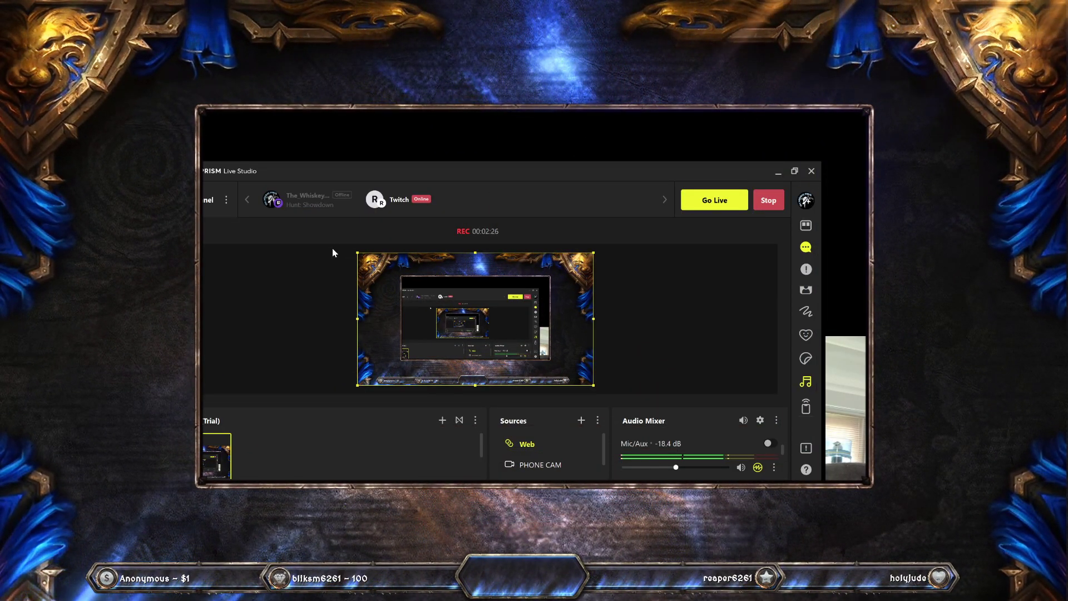
mouse_move(541, 447)
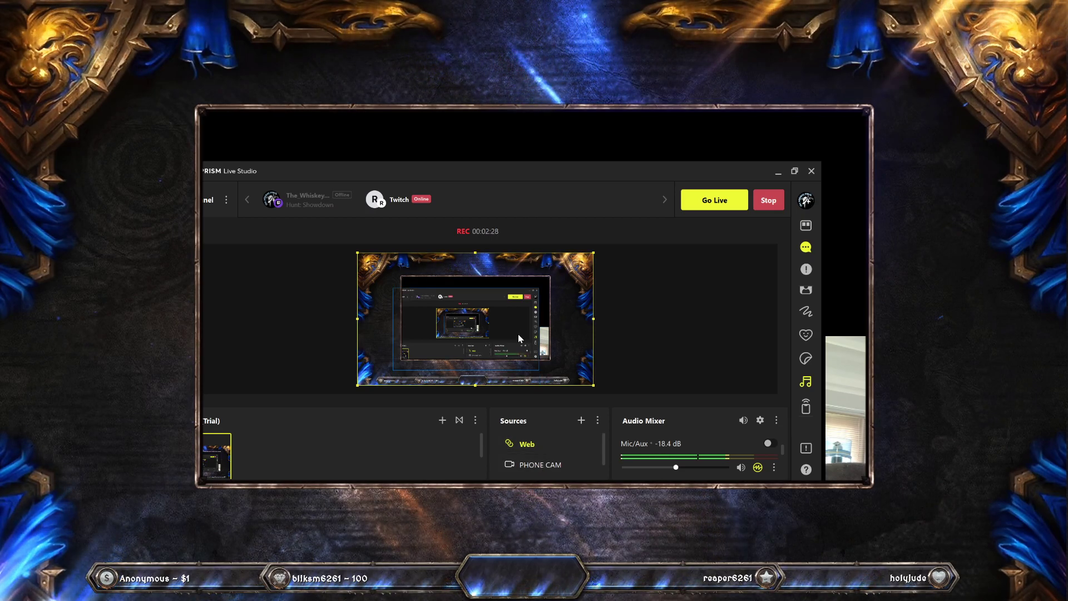
drag(488, 295, 480, 308)
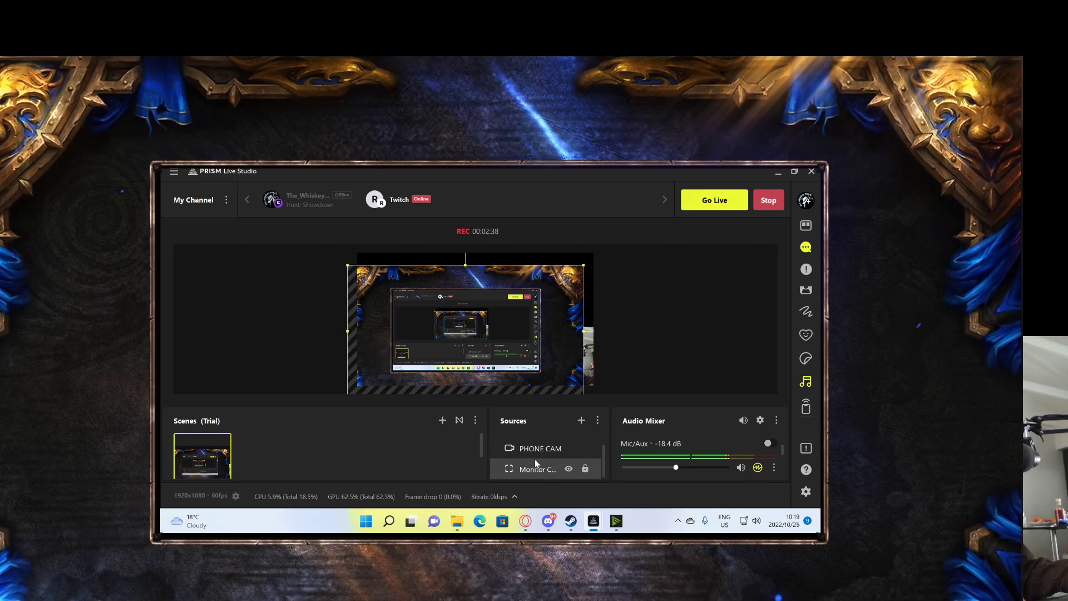
drag(538, 445, 545, 473)
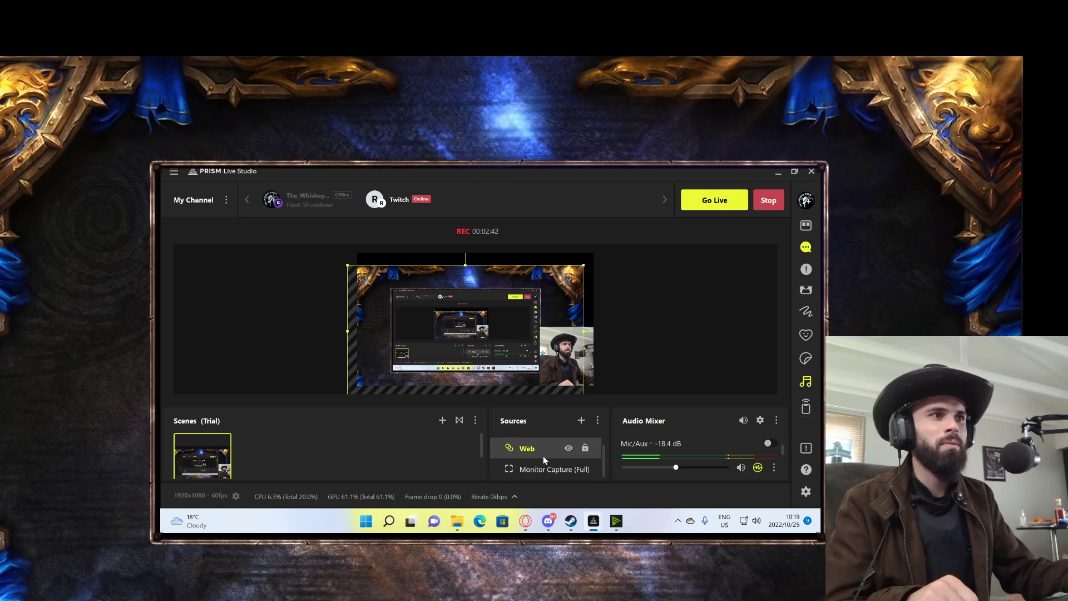
Align the Web overlay with the canvas edges and position the monitor capture inside the overlay's frame
drag(568, 305, 576, 290)
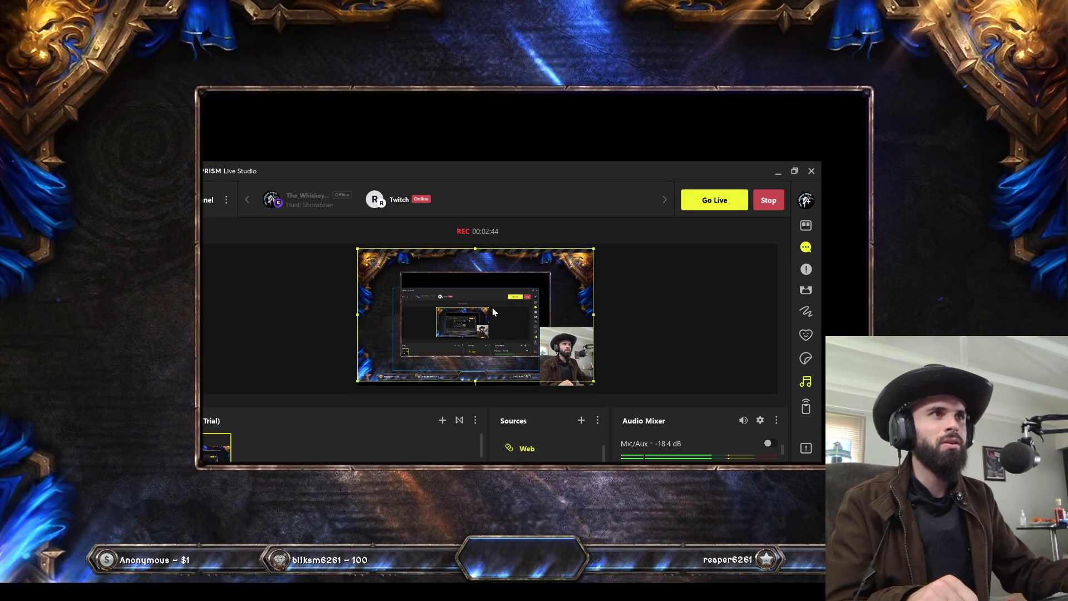
drag(485, 314, 515, 241)
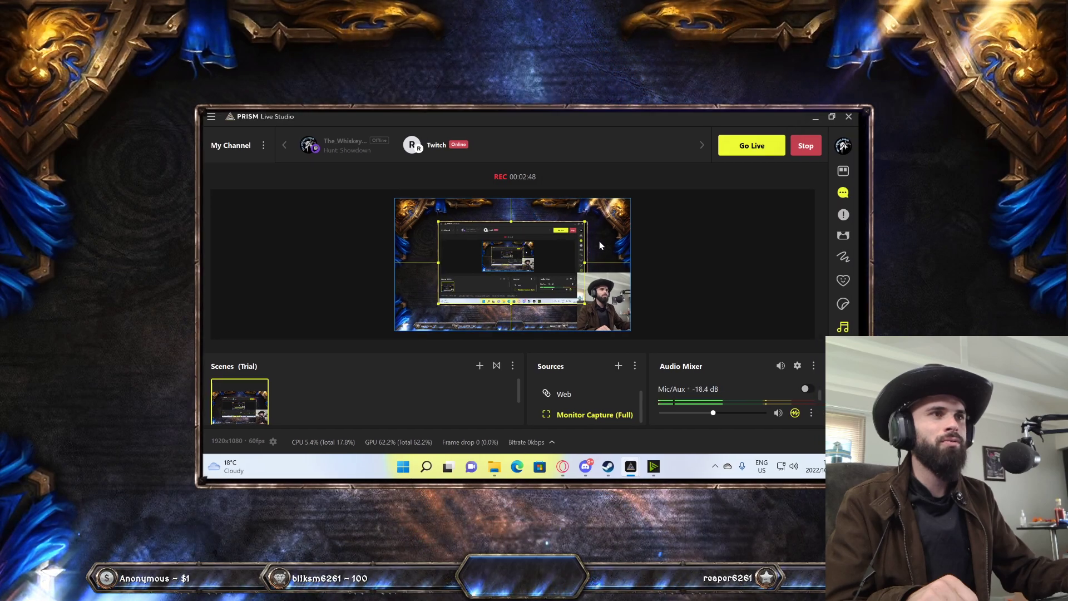
click(583, 305)
Shrink the phone camera source, keeping it in the lower-right corner of the canvas, and deselect it
drag(577, 271, 592, 288)
click(575, 270)
click(589, 282)
click(749, 288)
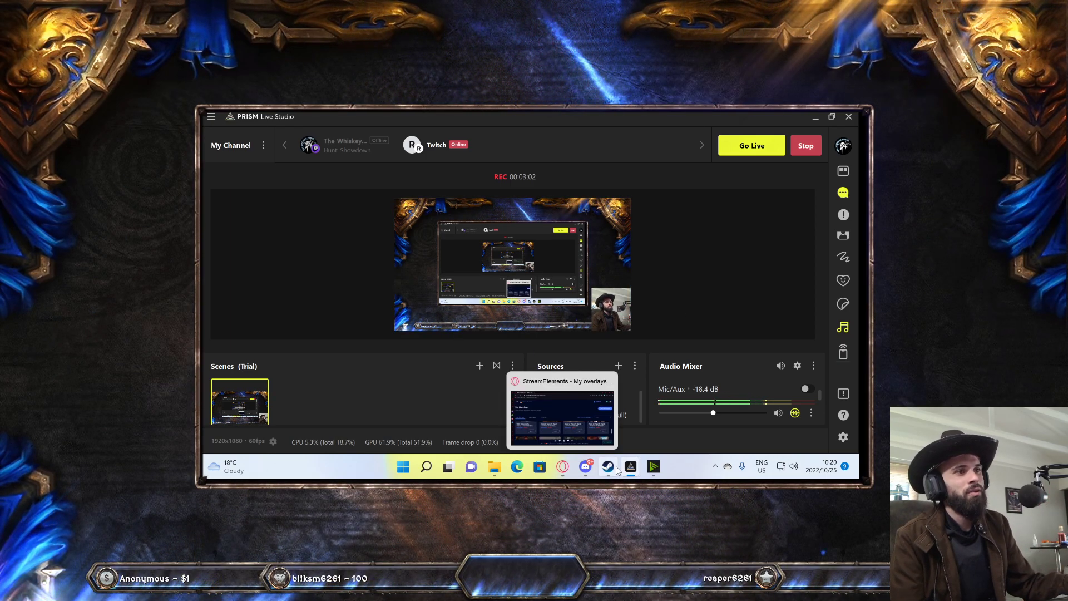
Bring the Web source's channel into view in the audio mixer
click(556, 469)
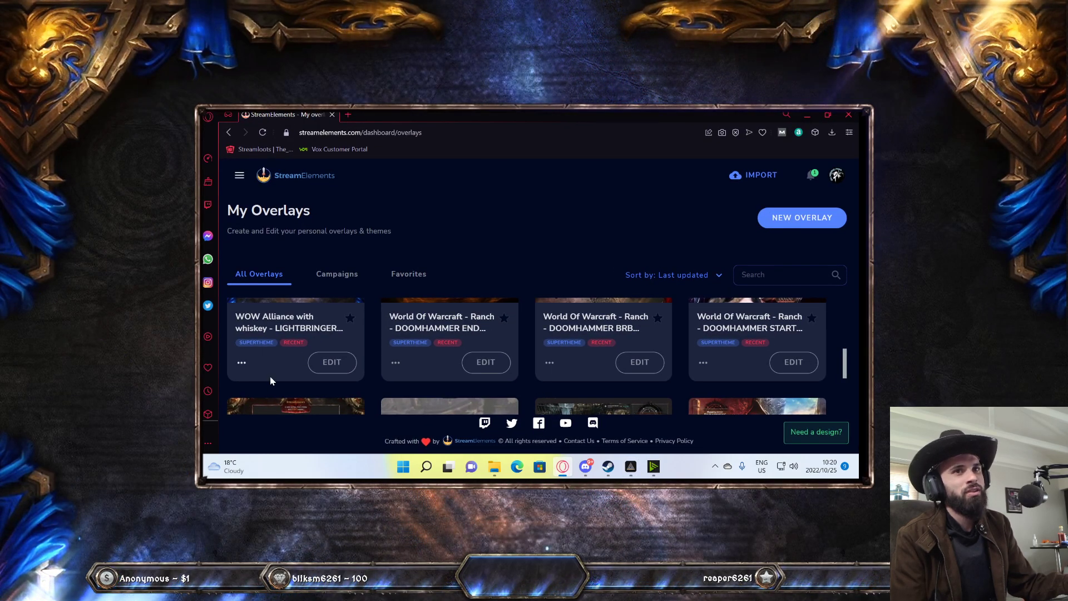
click(810, 115)
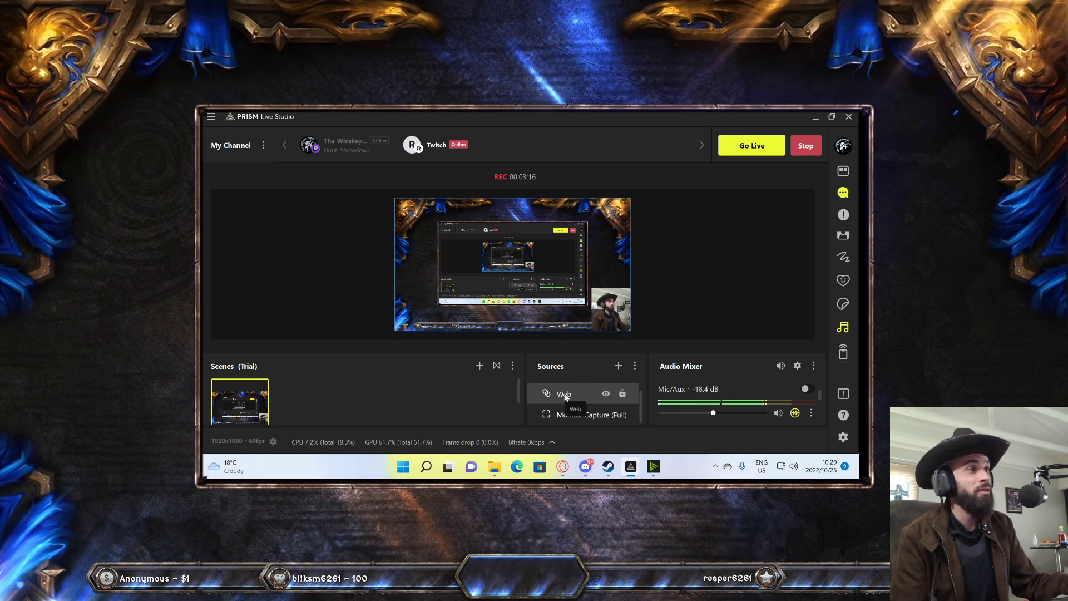
scroll(765, 392, down, 2)
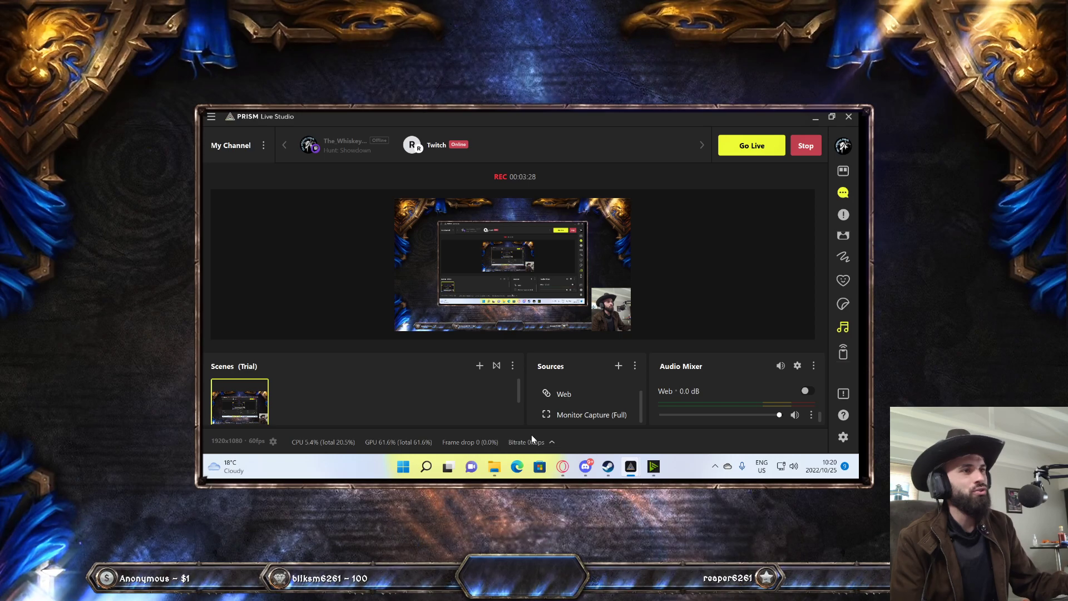
Switch to the browser and open the Streamlabs dashboard in a new tab by searching for streamlabs
mouse_move(557, 471)
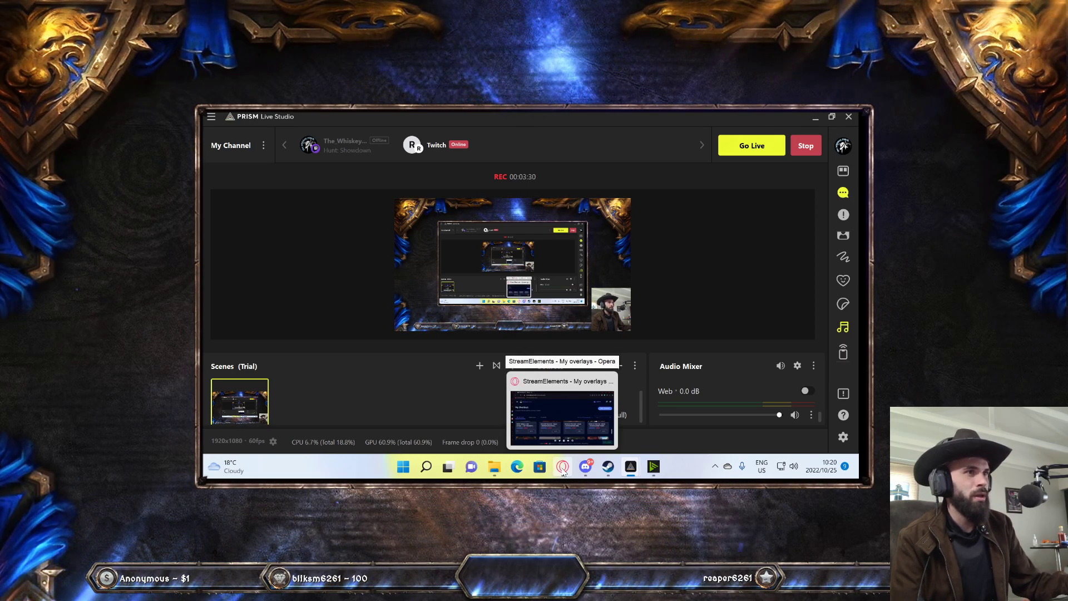
click(563, 470)
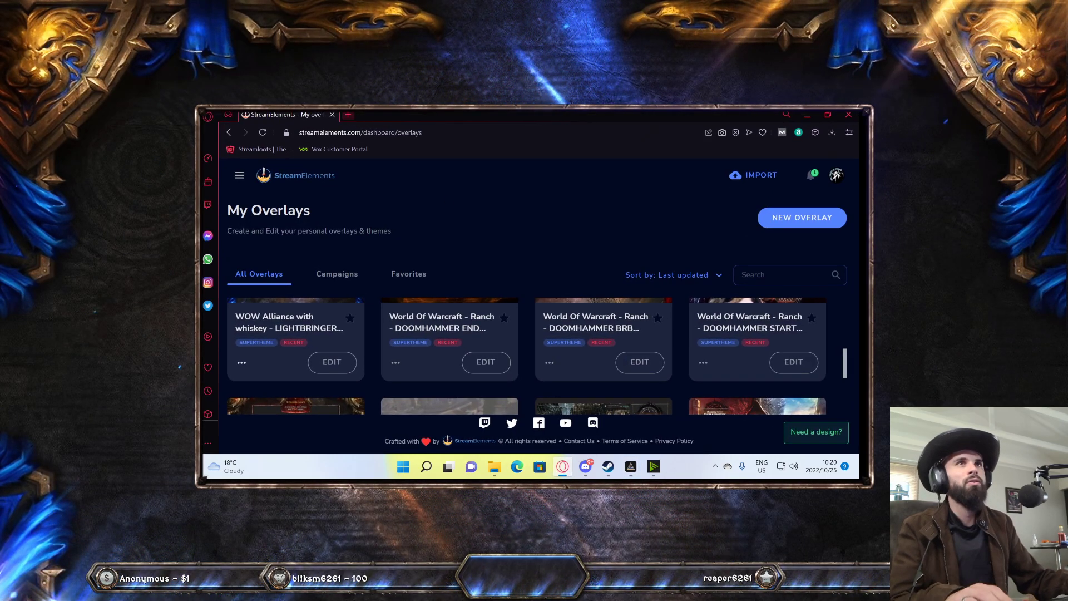
key(ctrl+t)
text(streamlabs)
key(Return)
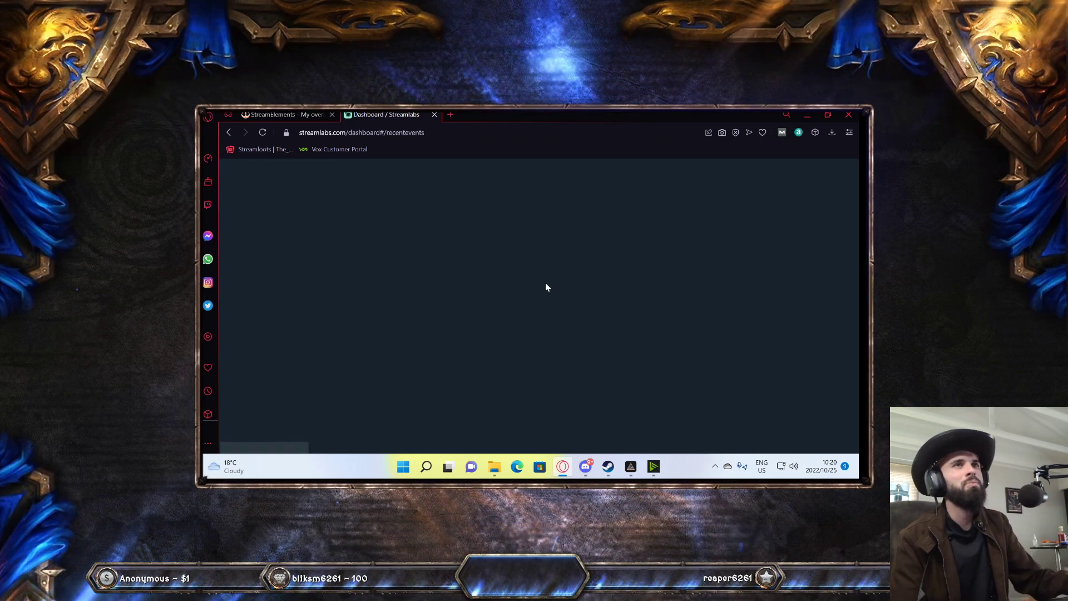
Copy the Alert Box widget URL from the Streamlabs dashboard and return to PRISM Live Studio
click(279, 294)
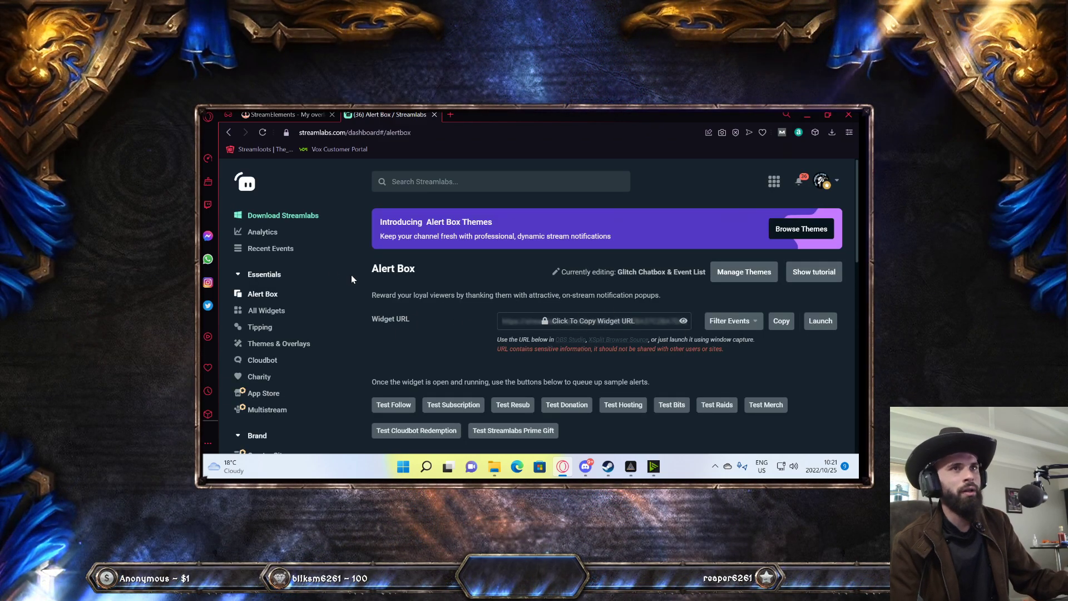
click(782, 321)
click(656, 357)
key(alt+Tab)
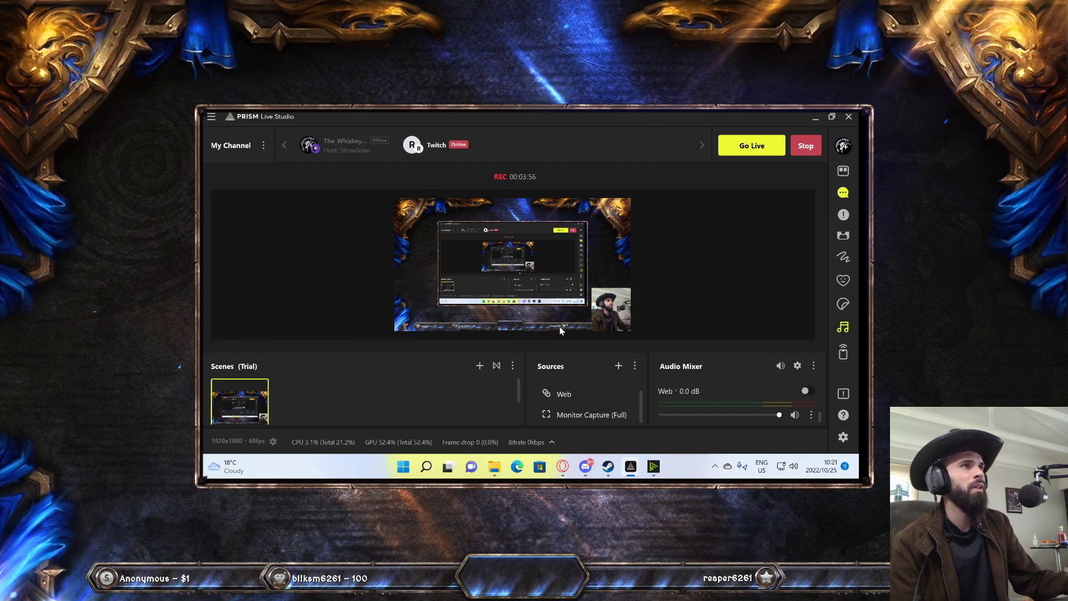
Add a new Web source named Web 2 to the scene, keeping it visible
click(618, 366)
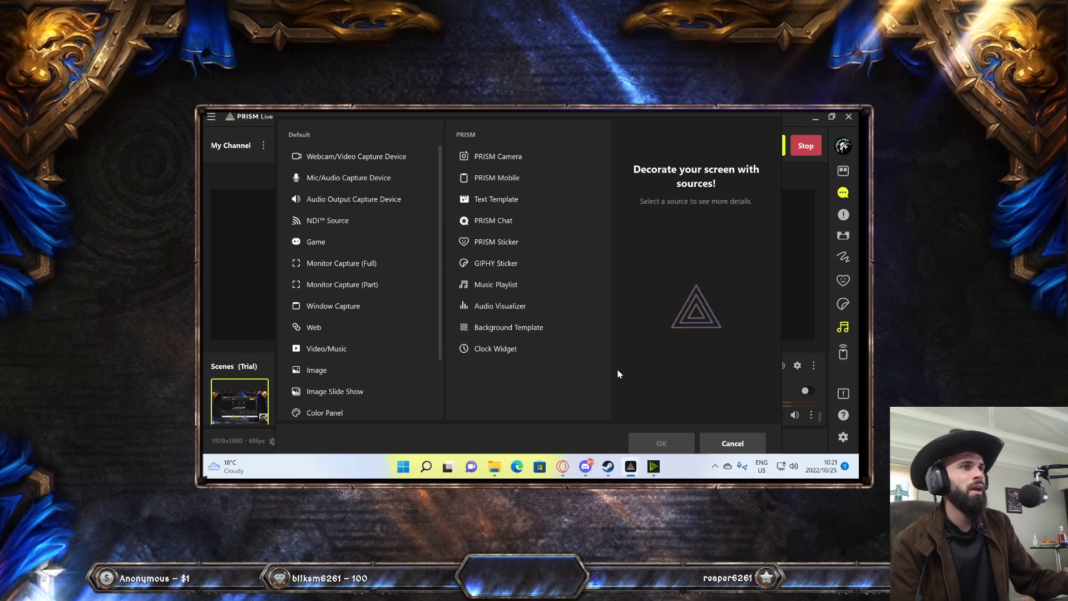
click(319, 332)
click(645, 442)
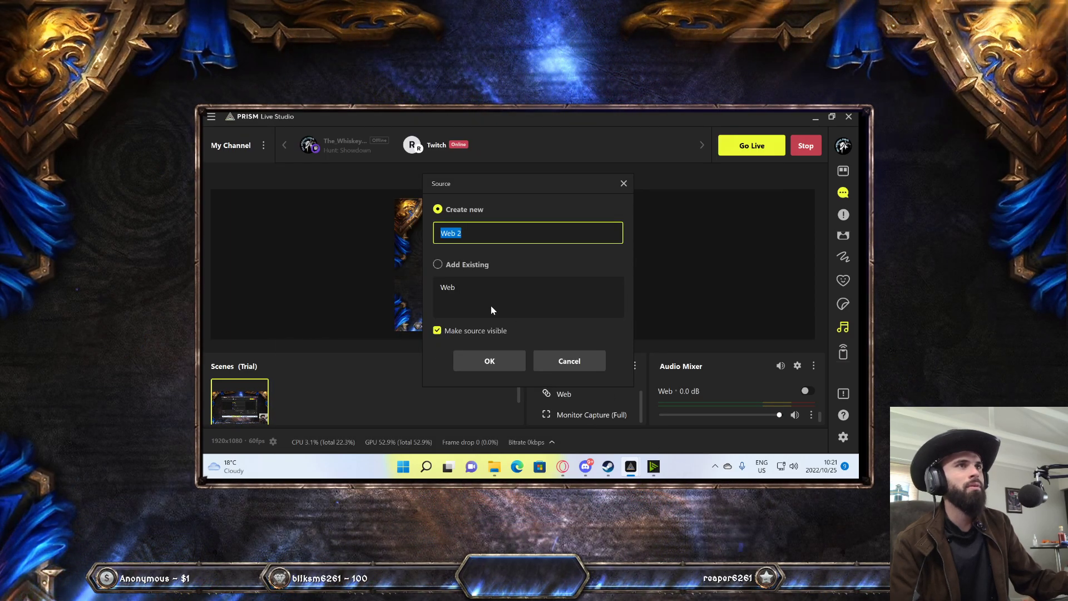
click(514, 359)
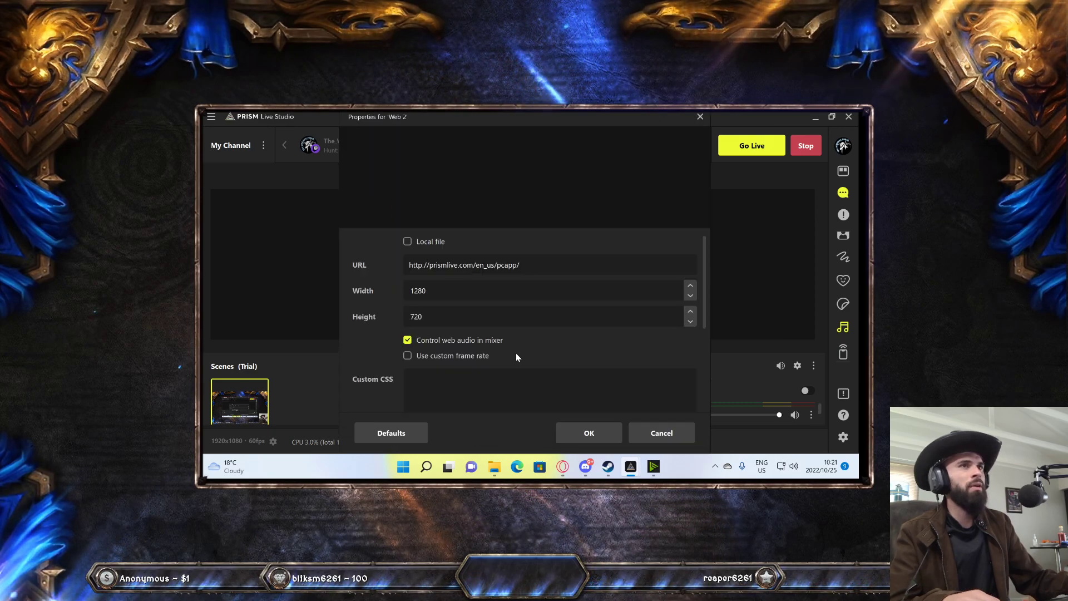
Replace Web 2's default URL with the copied Streamlabs Alert Box widget URL and move the source off the canvas to its left
triple_click(481, 265)
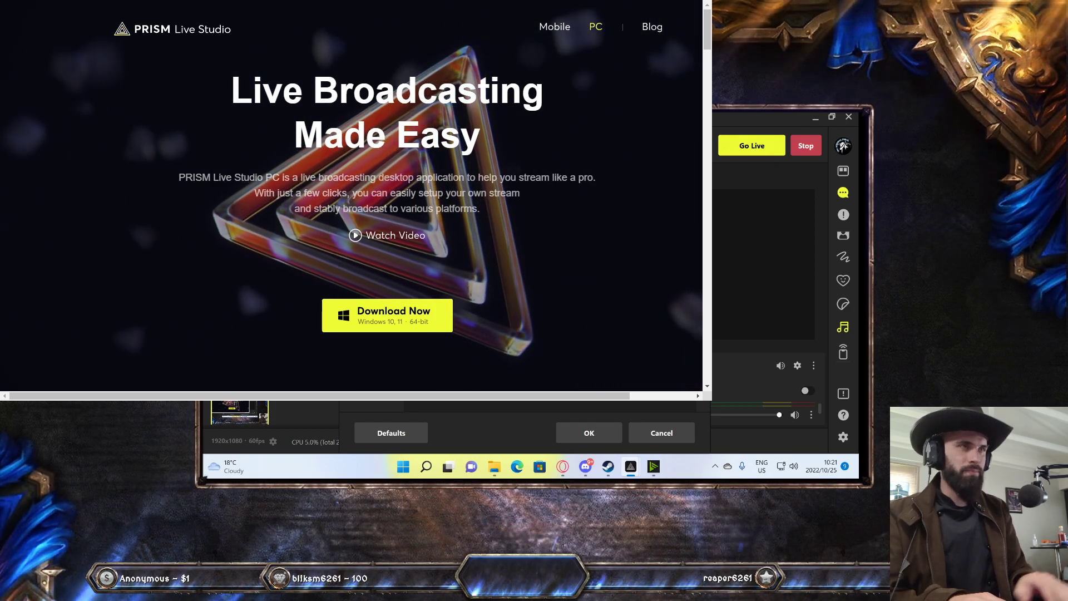
drag(606, 117, 857, 276)
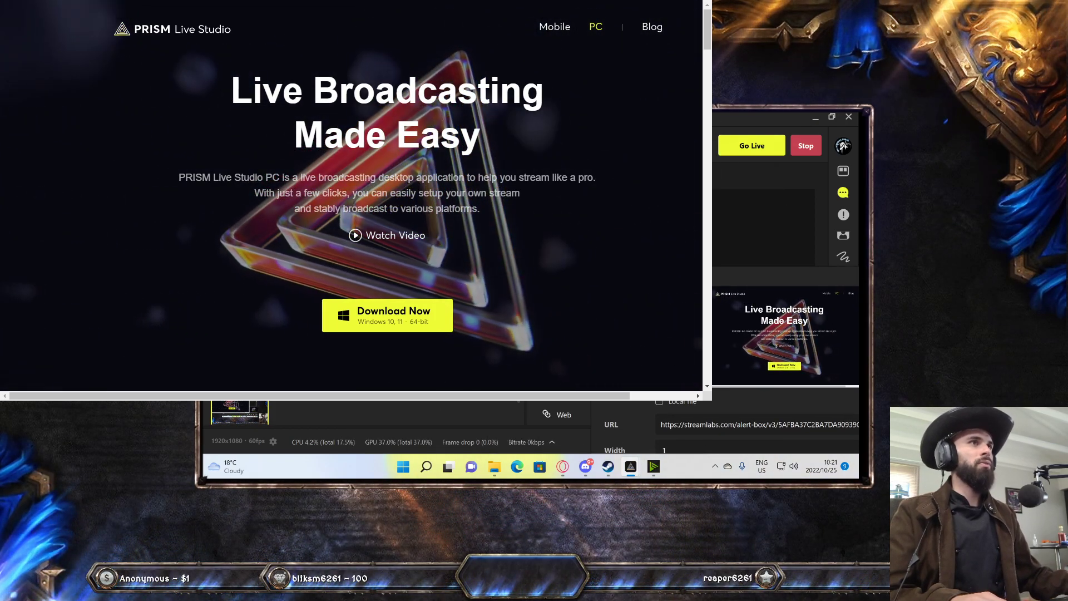
drag(503, 245, 345, 201)
drag(723, 276, 519, 148)
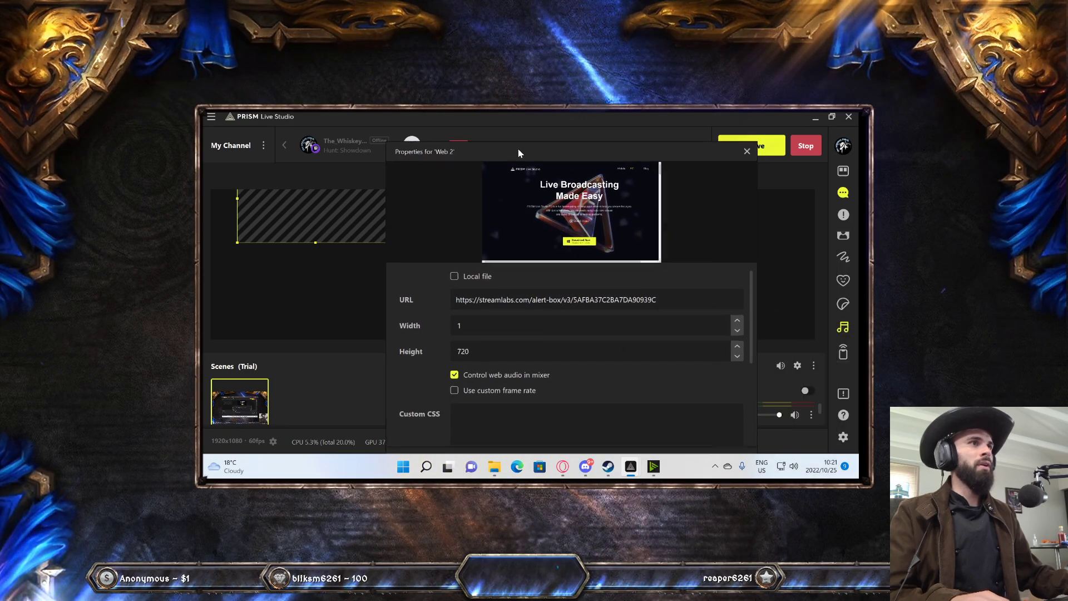
triple_click(555, 298)
click(555, 298)
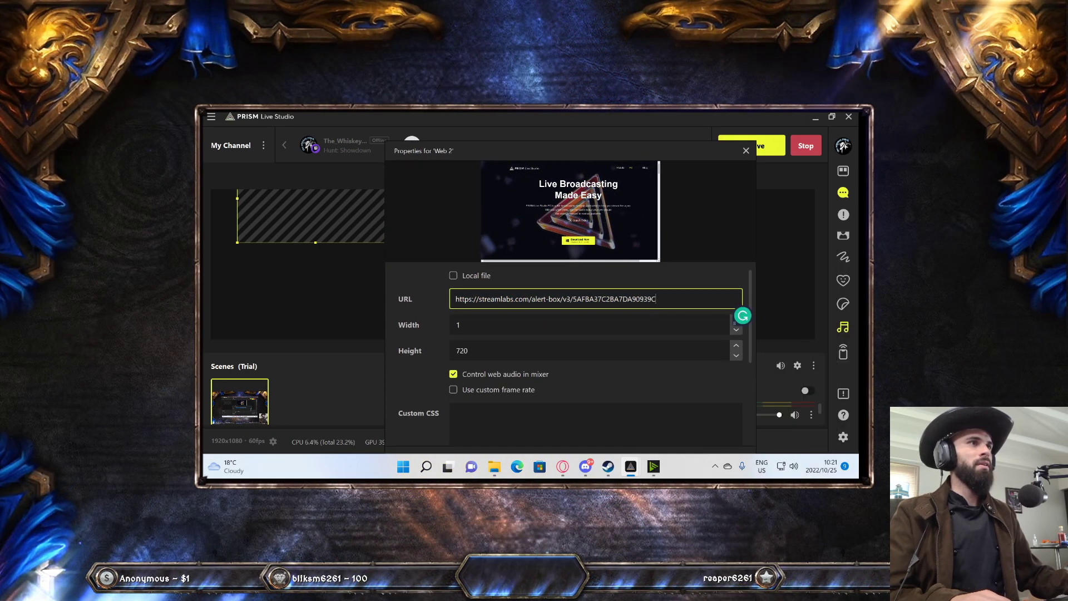
triple_click(556, 298)
Set the Web 2 source's width to 1920 and its height to 1080
drag(473, 326, 422, 330)
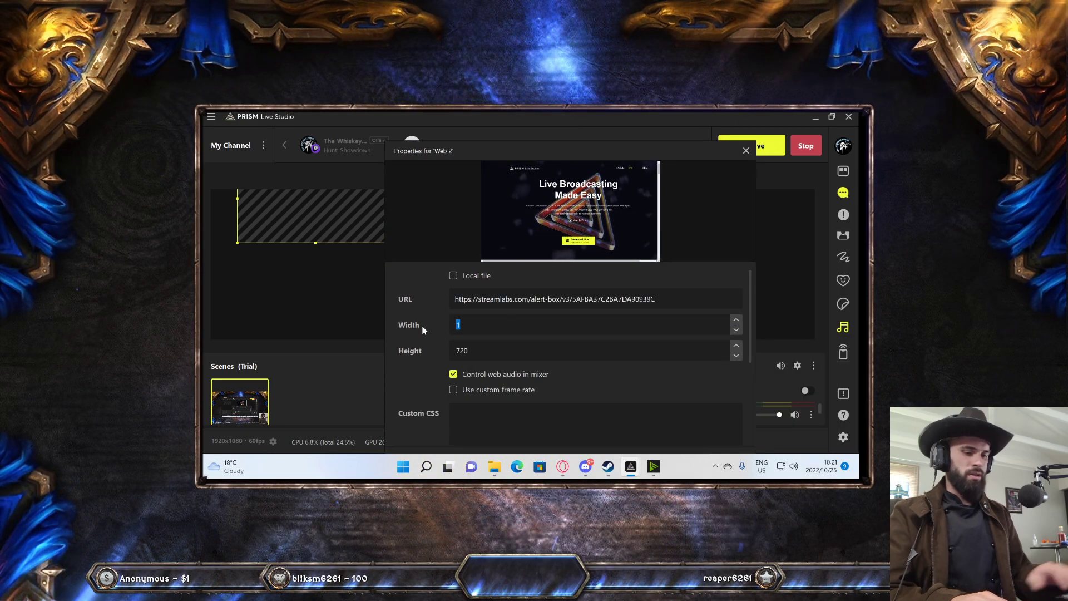
text(1920)
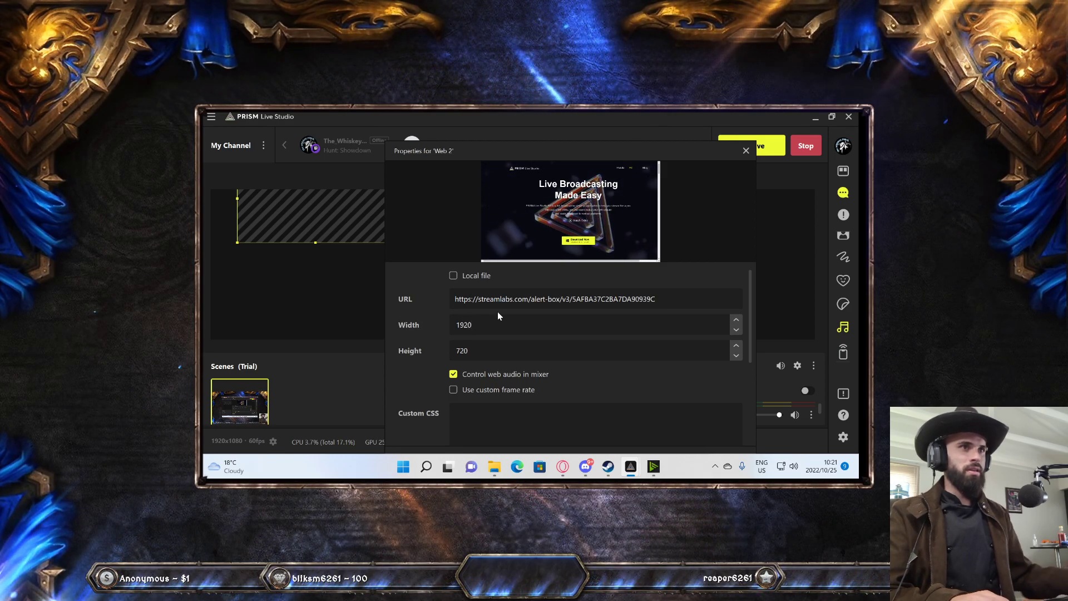
key(Tab)
text(1080)
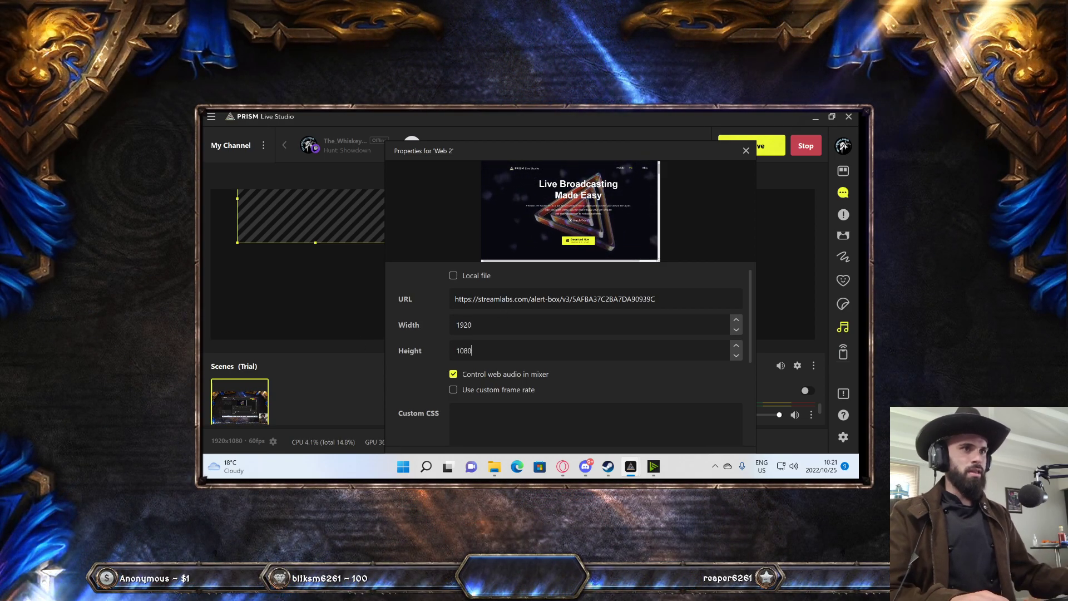
Enable refreshing the browser when the scene becomes active for Web 2, apply its properties, and align the source with the canvas
scroll(478, 372, down, 2)
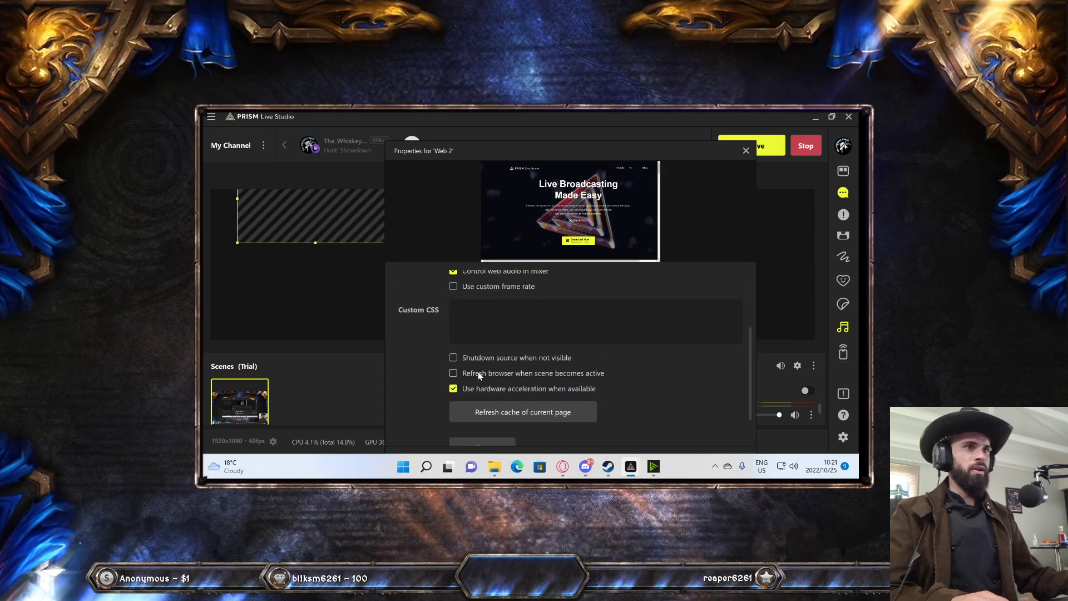
click(454, 373)
scroll(501, 381, down, 1)
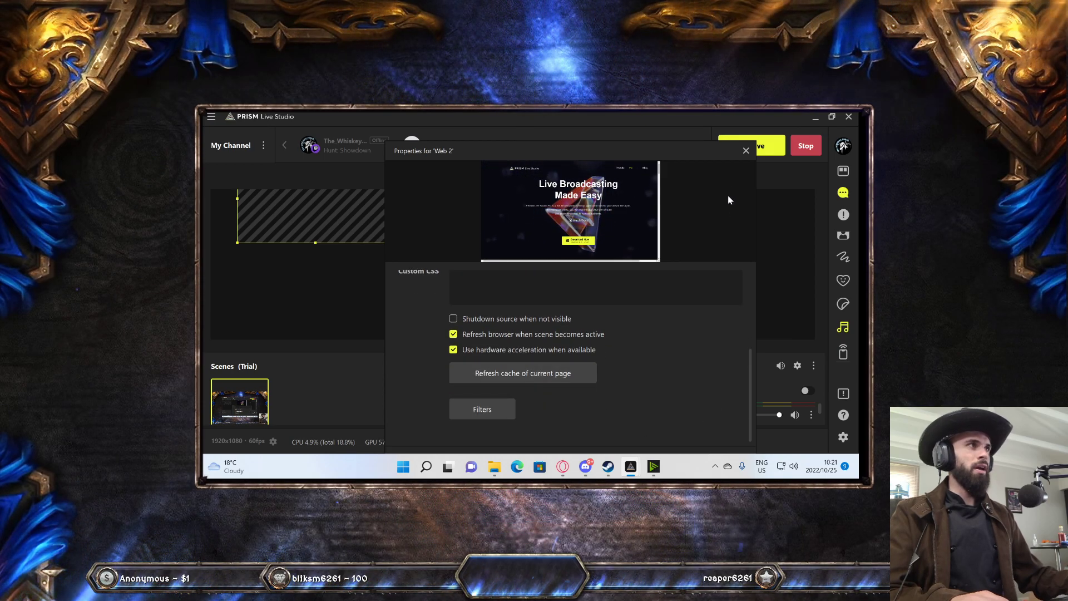
drag(636, 152, 640, 32)
click(662, 430)
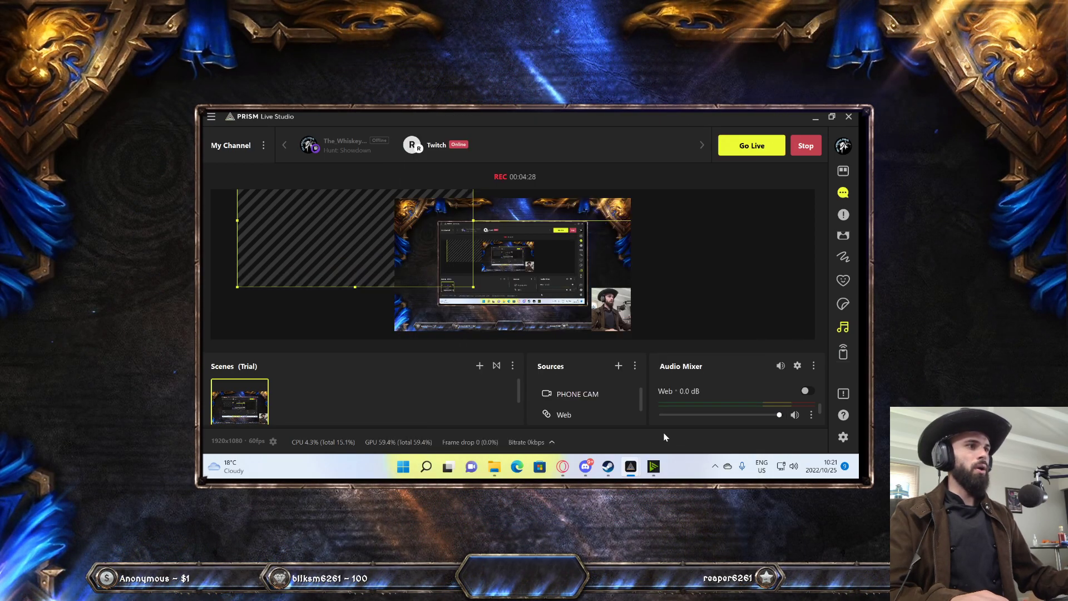
click(576, 313)
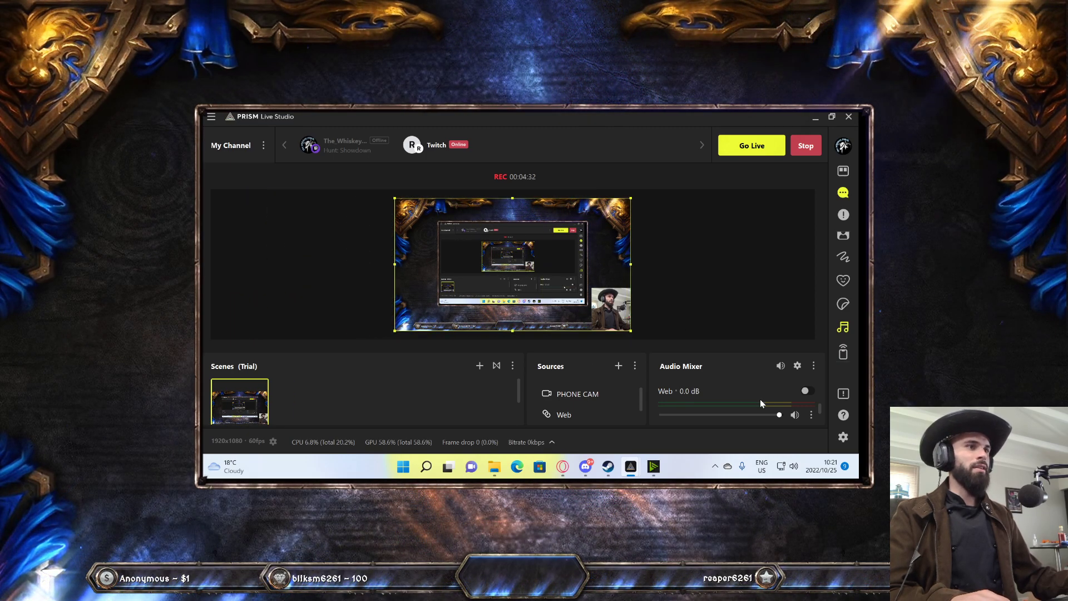
Switch to the browser's Streamlabs Alert Box page, trigger a test follow alert, and move the browser window away from the preview
click(562, 466)
double_click(507, 120)
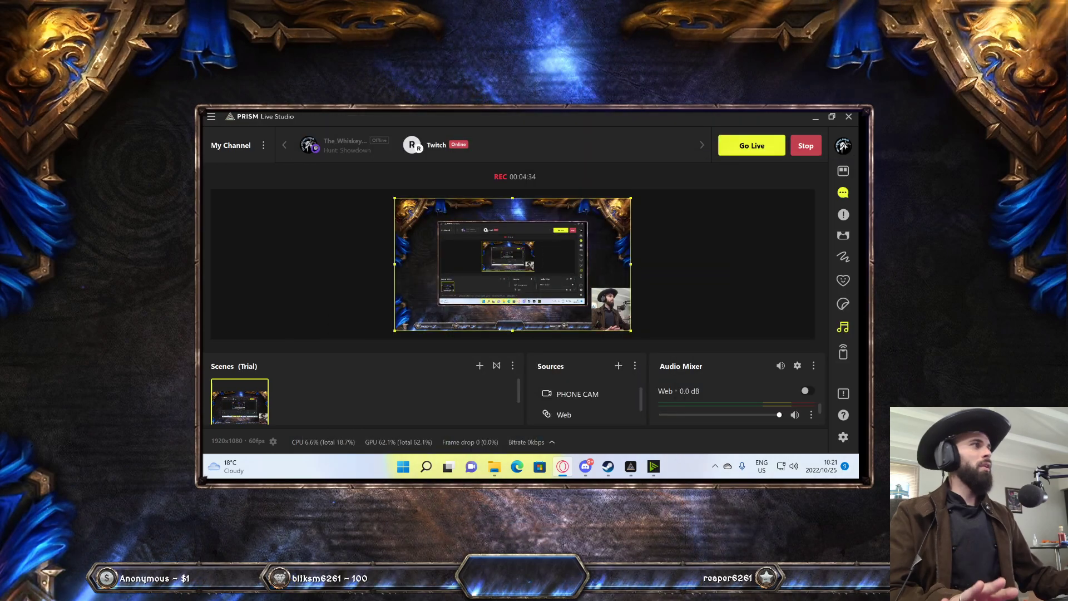
scroll(590, 345, down, 4)
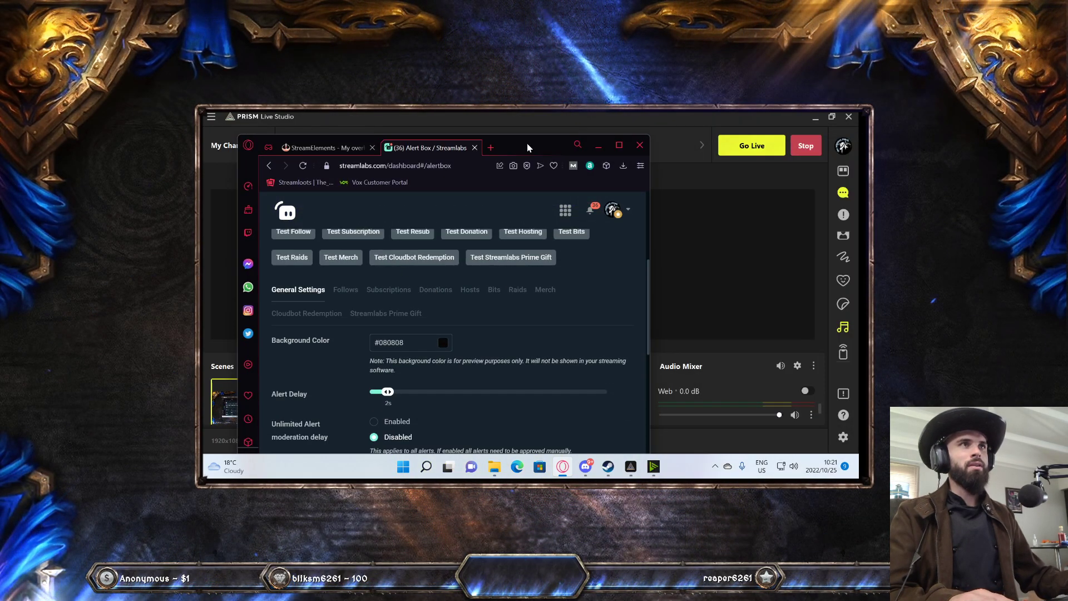
drag(529, 147, 204, 149)
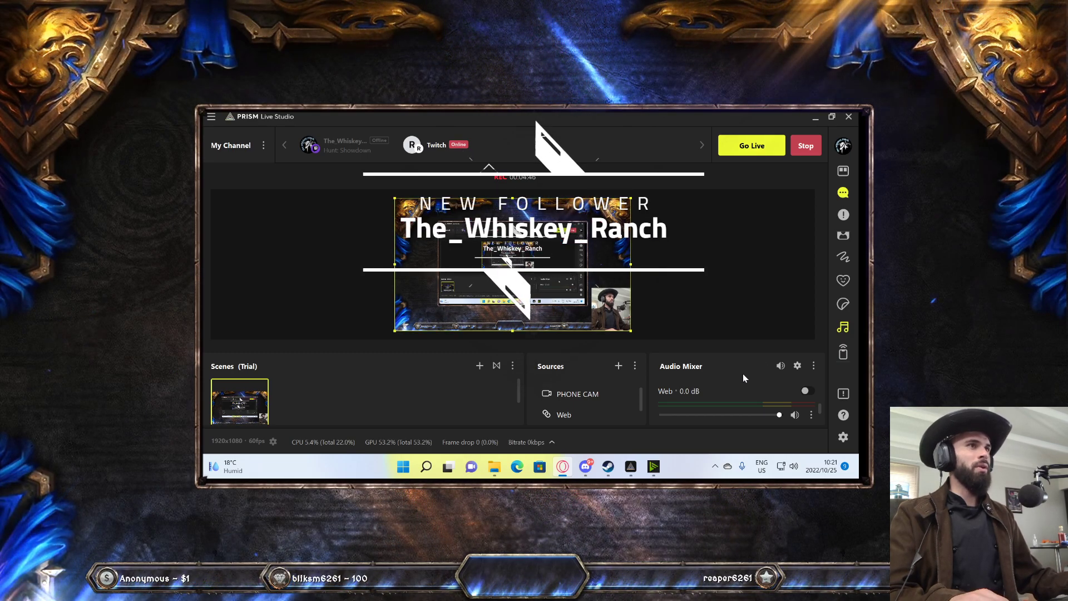
Bring the Web 2 channel into view in the audio mixer and switch its monitoring toggle off
scroll(737, 396, down, 1)
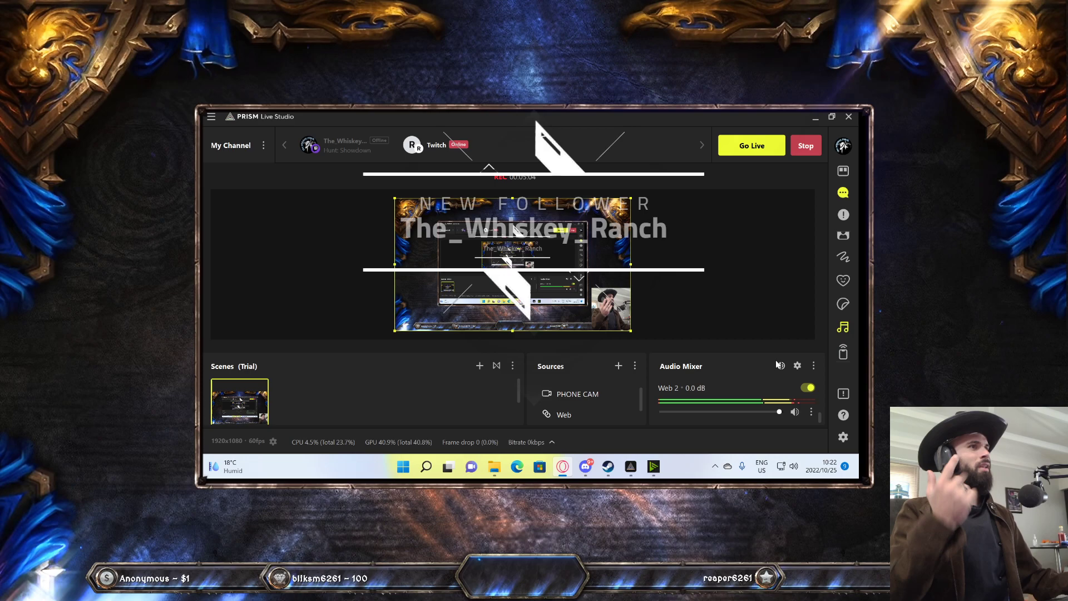
click(807, 388)
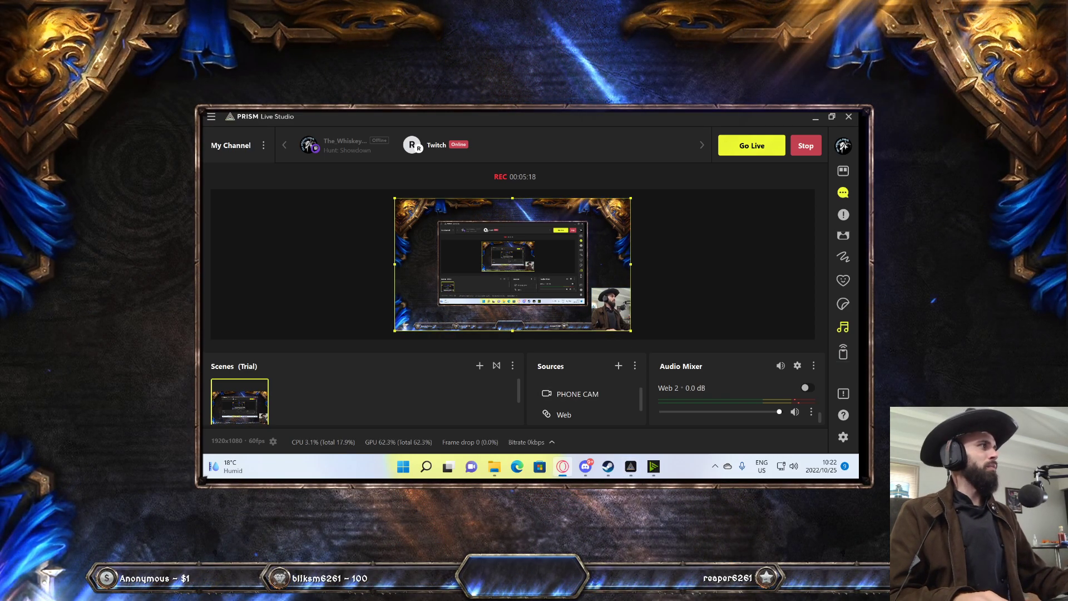
Search the web for kappamon in a new browser tab and open the Kappamon website
drag(858, 115, 596, 116)
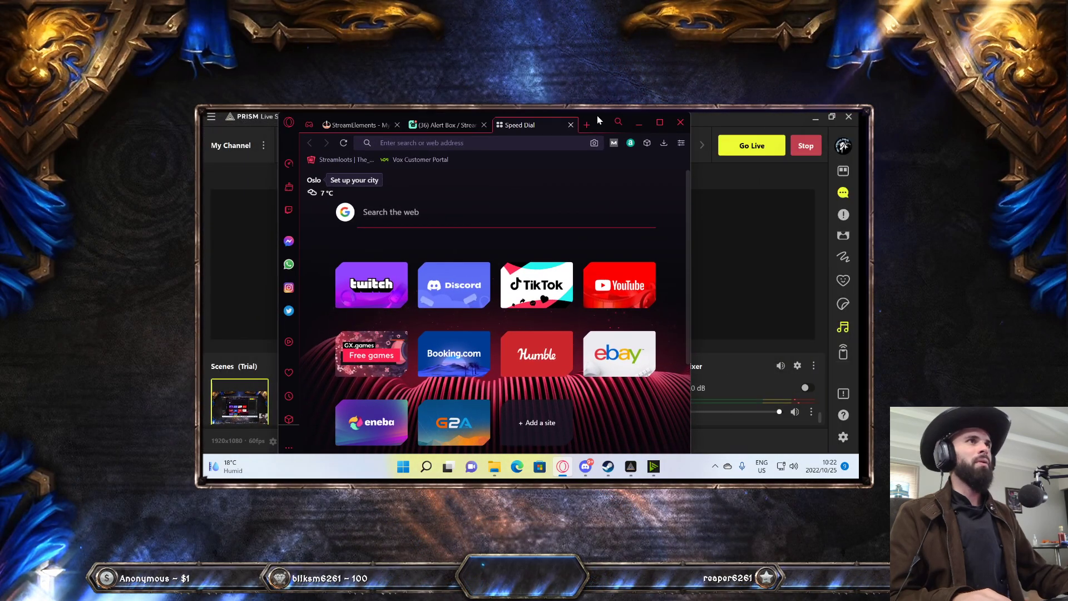
text(streakappam)
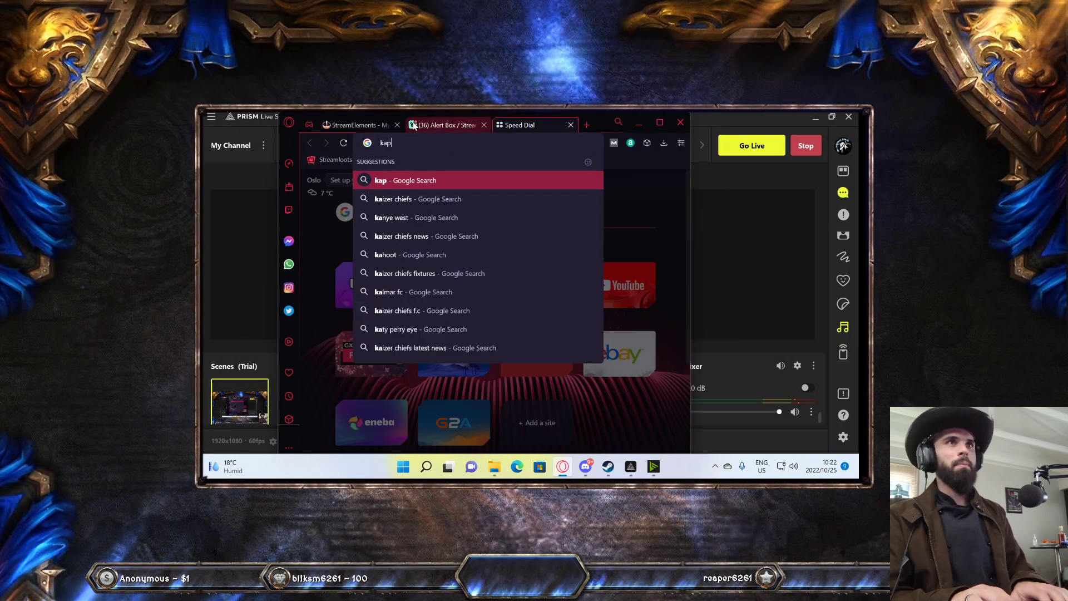
text(in)
key(Return)
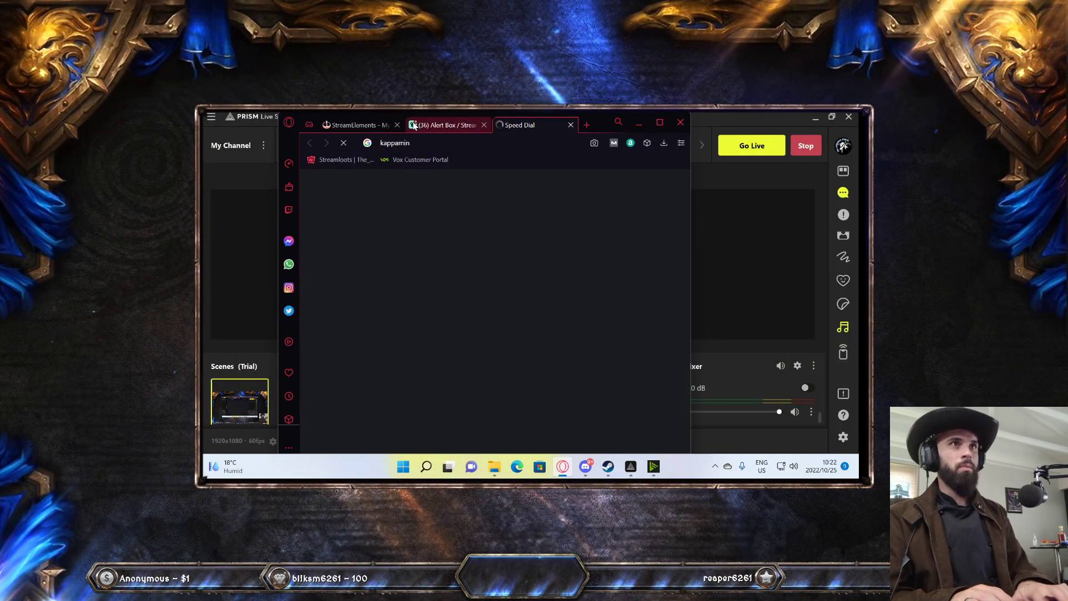
click(382, 233)
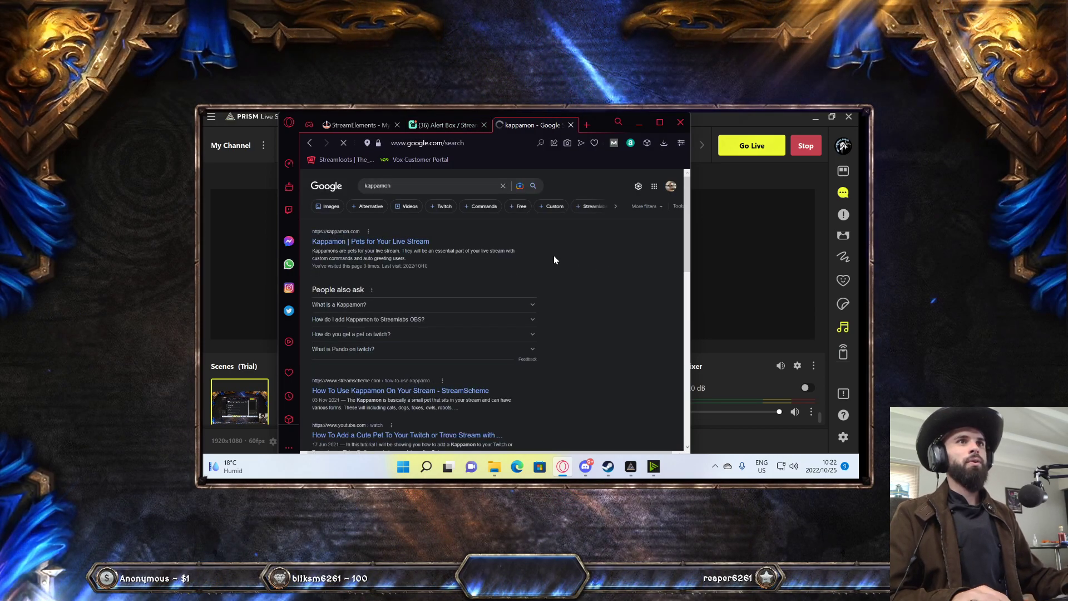
drag(437, 242, 398, 242)
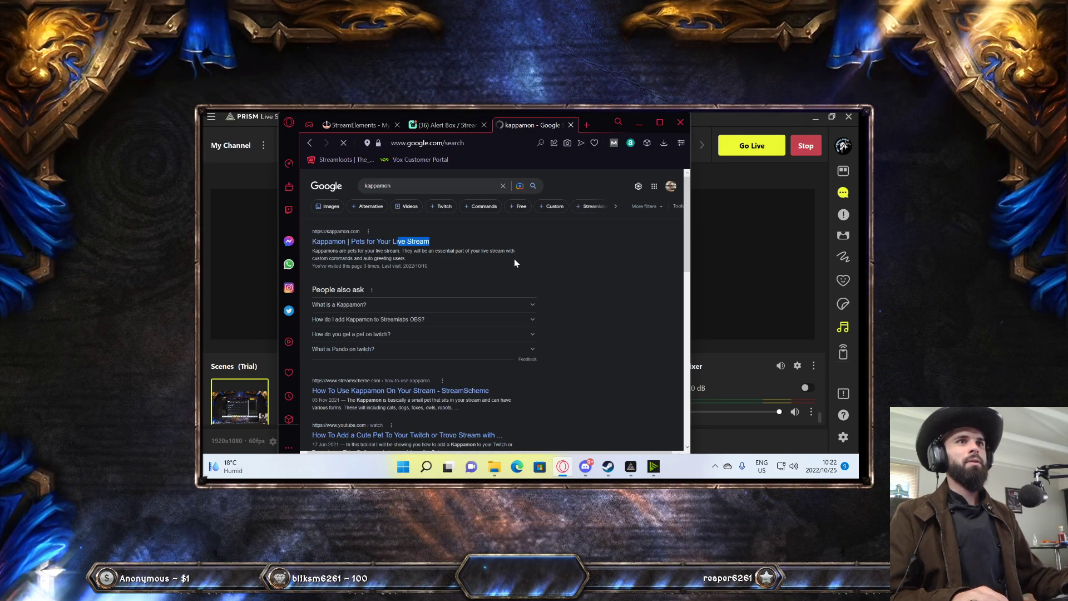
click(363, 240)
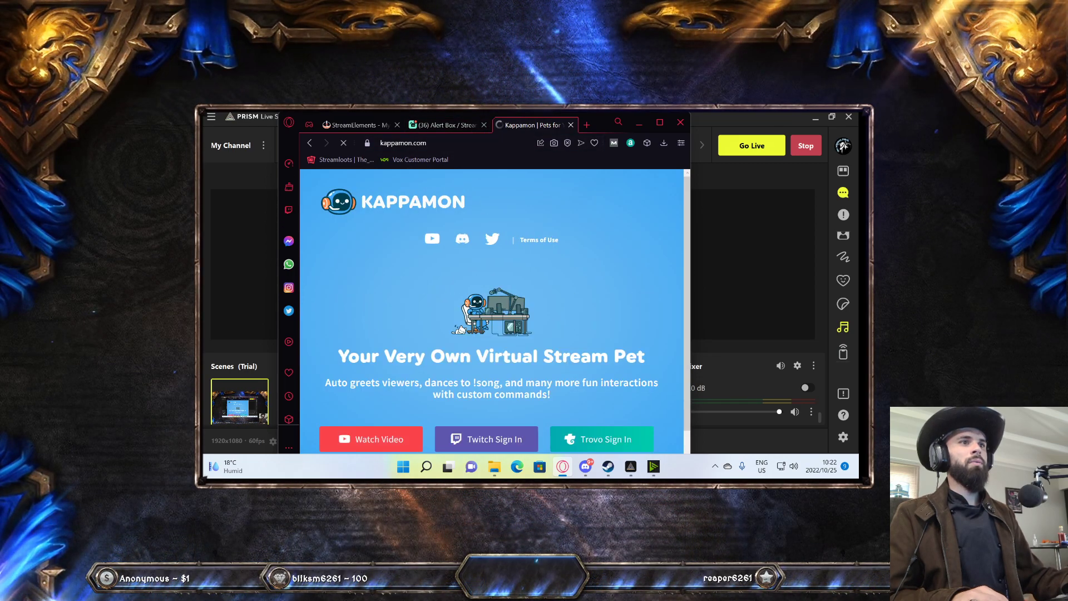
Go to the Kappamon profile page, dismiss the PayPal notice, and look over the profile
scroll(502, 382, down, 1)
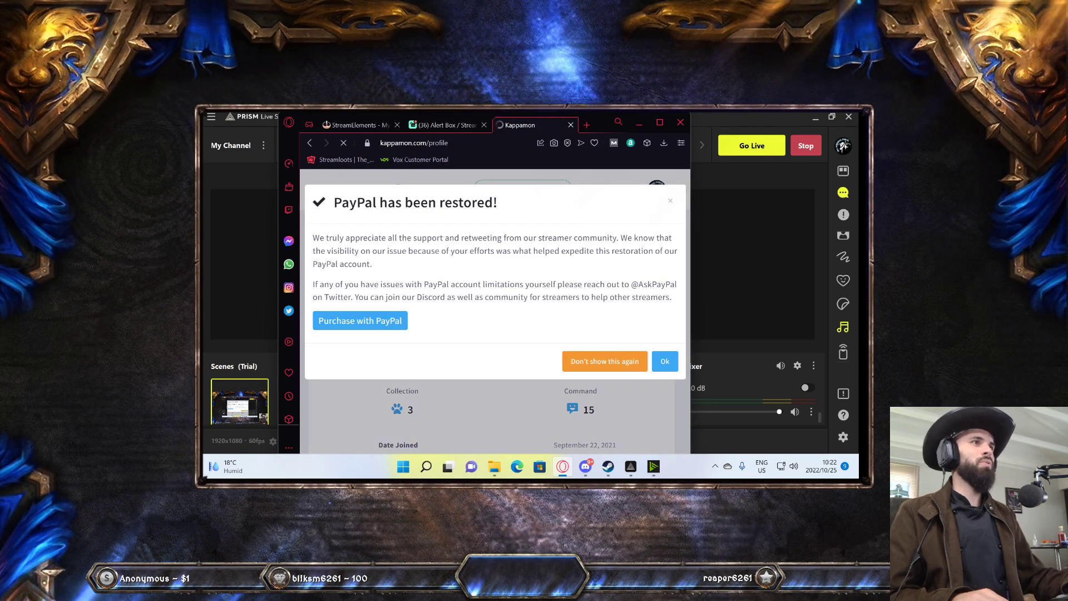
click(668, 364)
drag(606, 119, 648, 138)
scroll(582, 272, down, 5)
scroll(599, 309, up, 3)
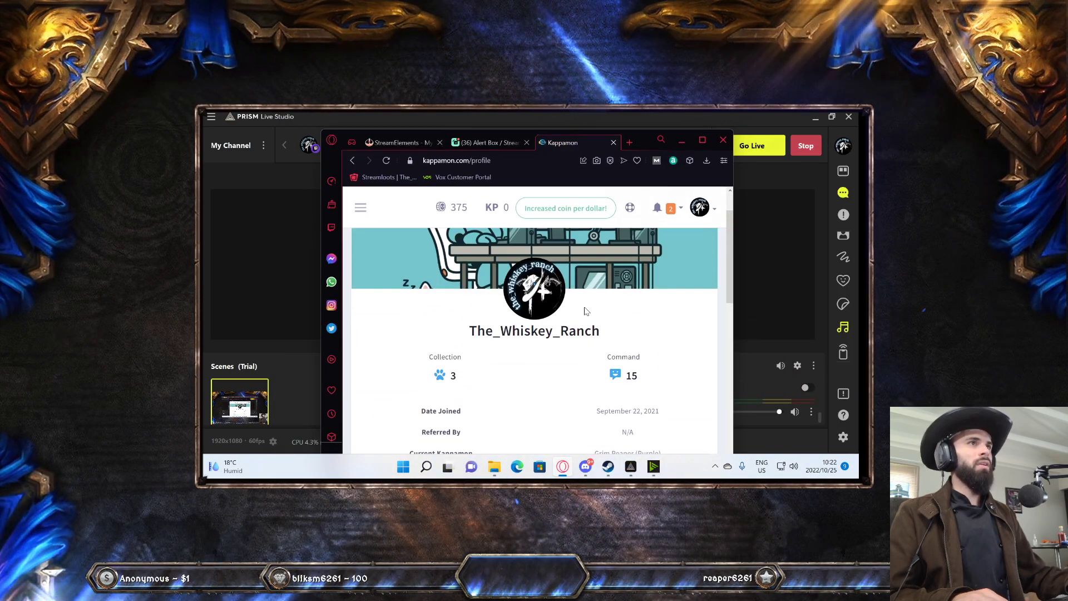
Reveal and copy the first Kappamon Stream URL for Twitch streamers, and return to PRISM Live Studio
scroll(582, 307, down, 6)
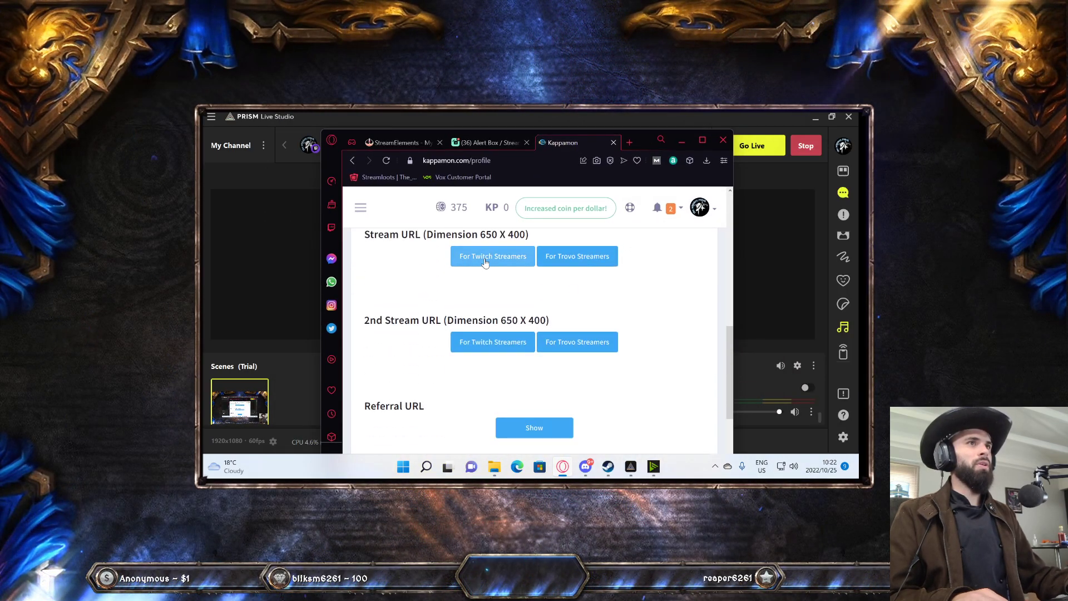
click(457, 253)
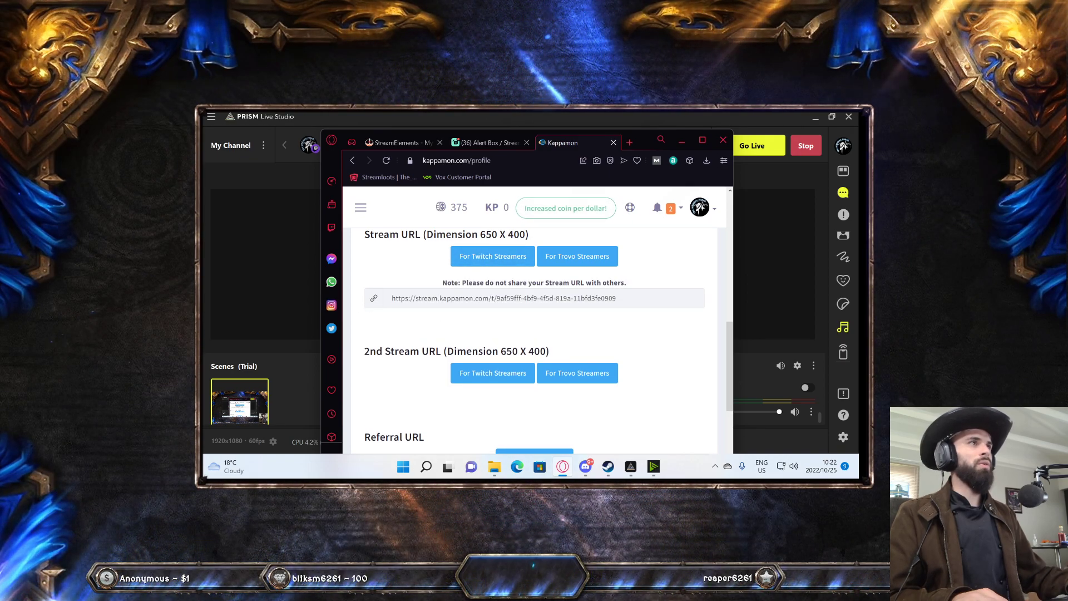
triple_click(503, 299)
key(ctrl+c)
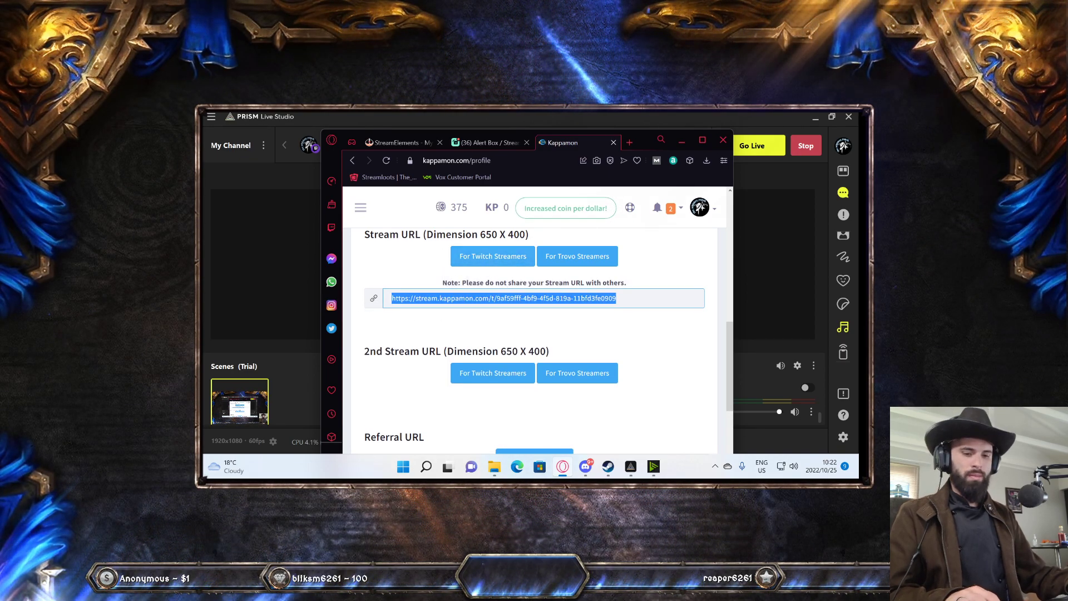
click(684, 142)
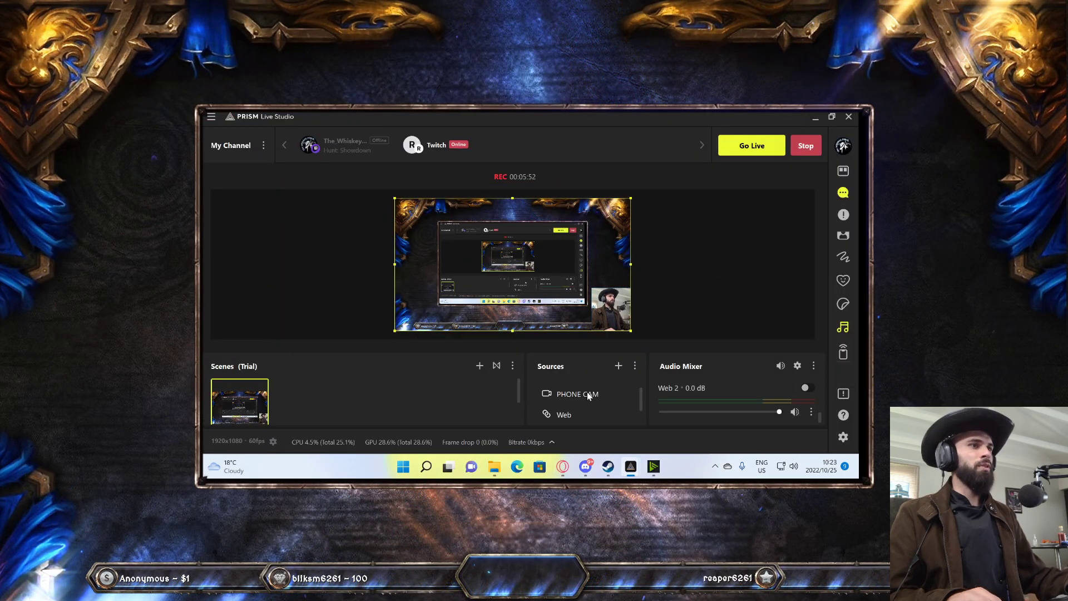
Add a new Web source named Web 3 and move it off the canvas to its left
click(618, 367)
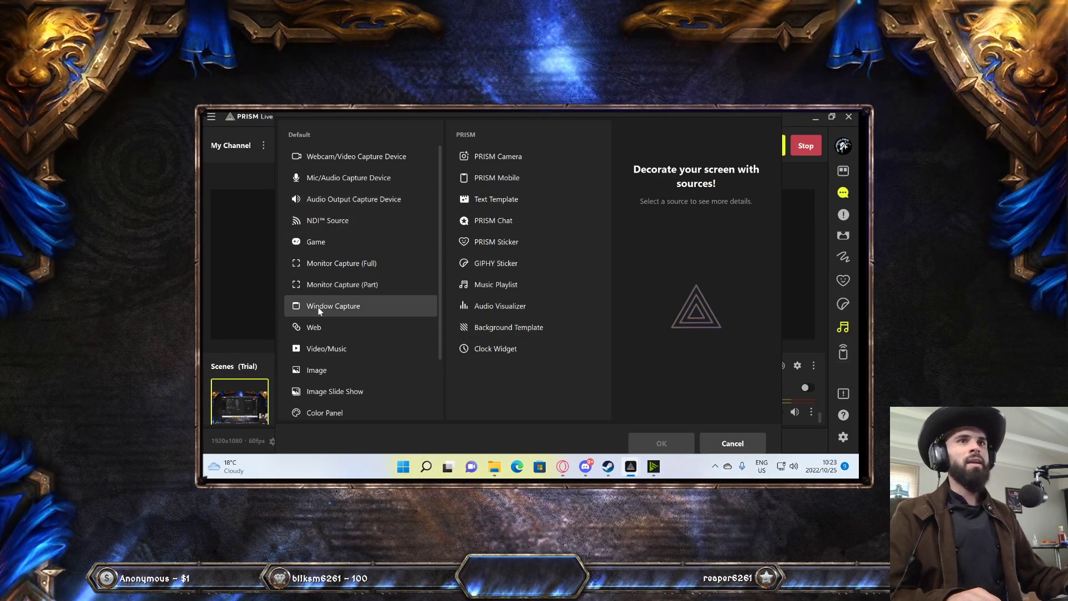
click(310, 329)
click(657, 443)
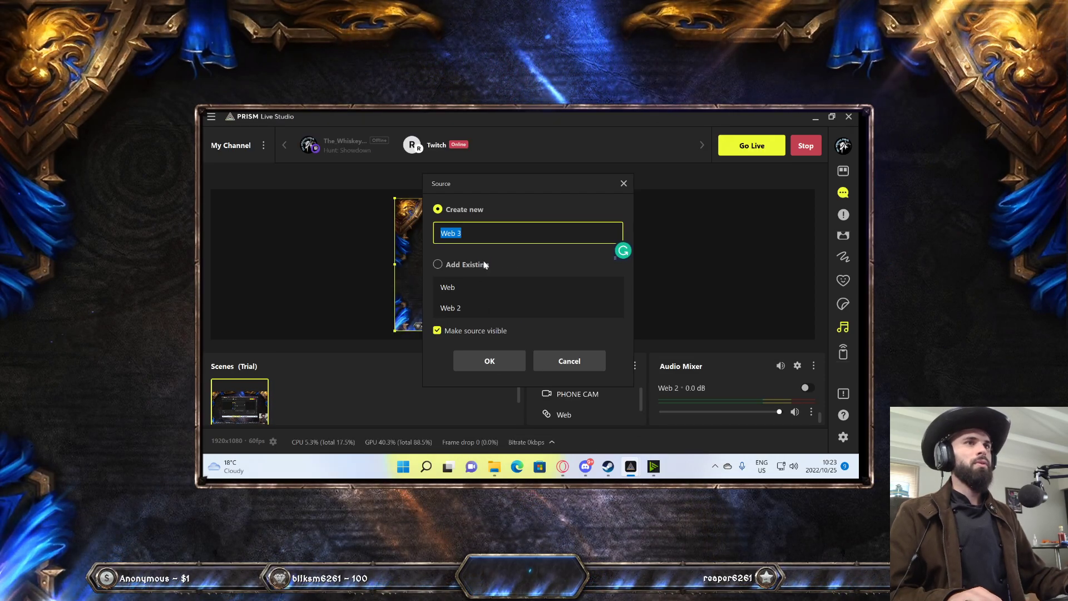
click(509, 362)
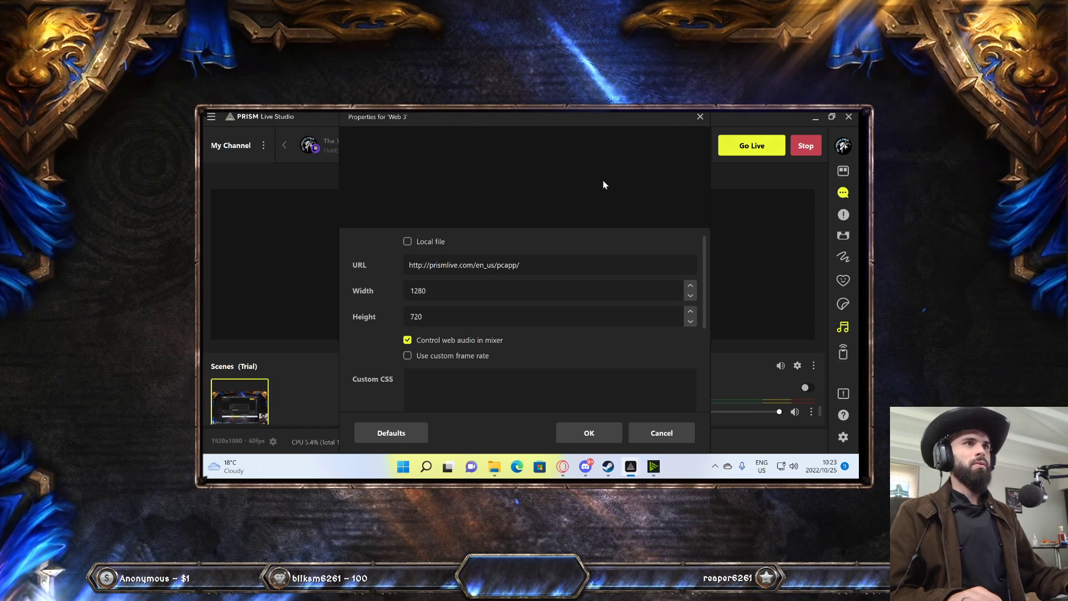
drag(627, 121, 1019, 208)
drag(485, 255, 313, 209)
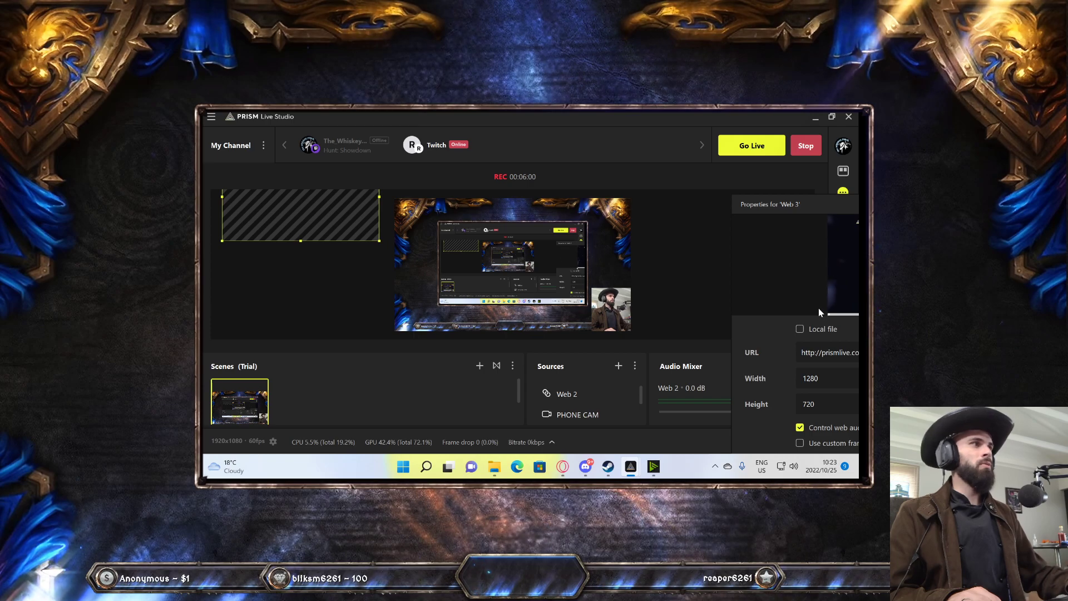
Paste the copied Kappamon stream URL into the Web 3 source's properties and set its size to 1920 by 1080
drag(796, 210, 430, 176)
click(551, 319)
key(ctrl+a)
key(ctrl+v)
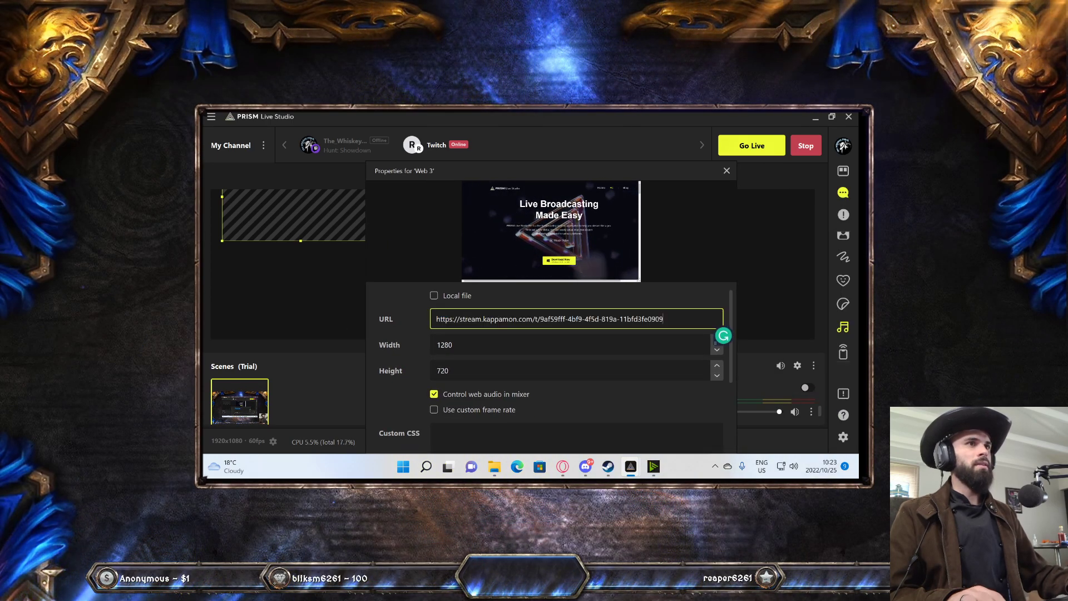
key(Tab)
text(1920)
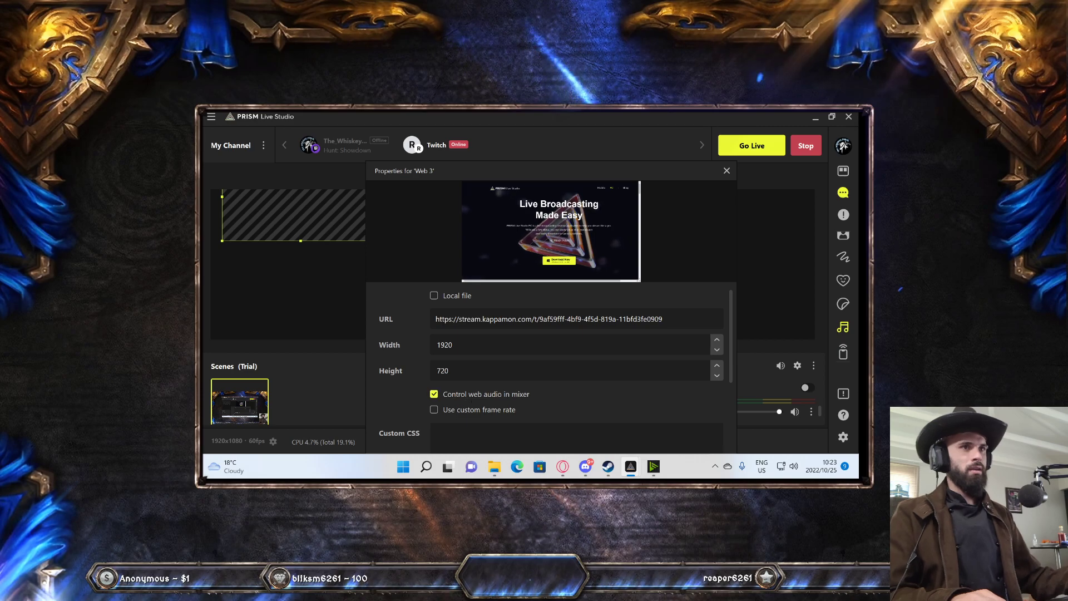
key(Tab)
text(10)
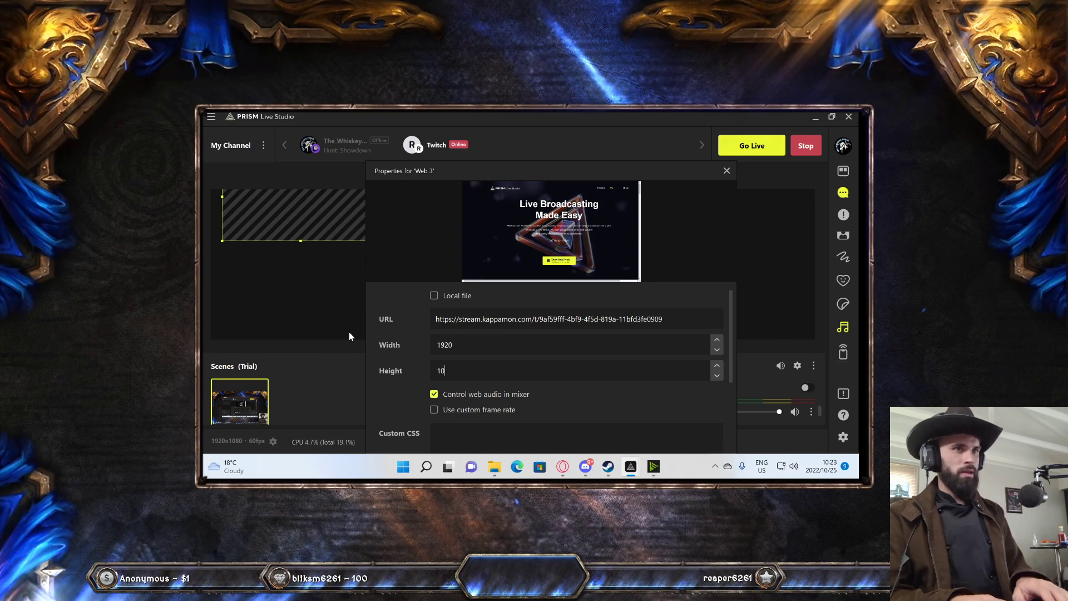
text(80)
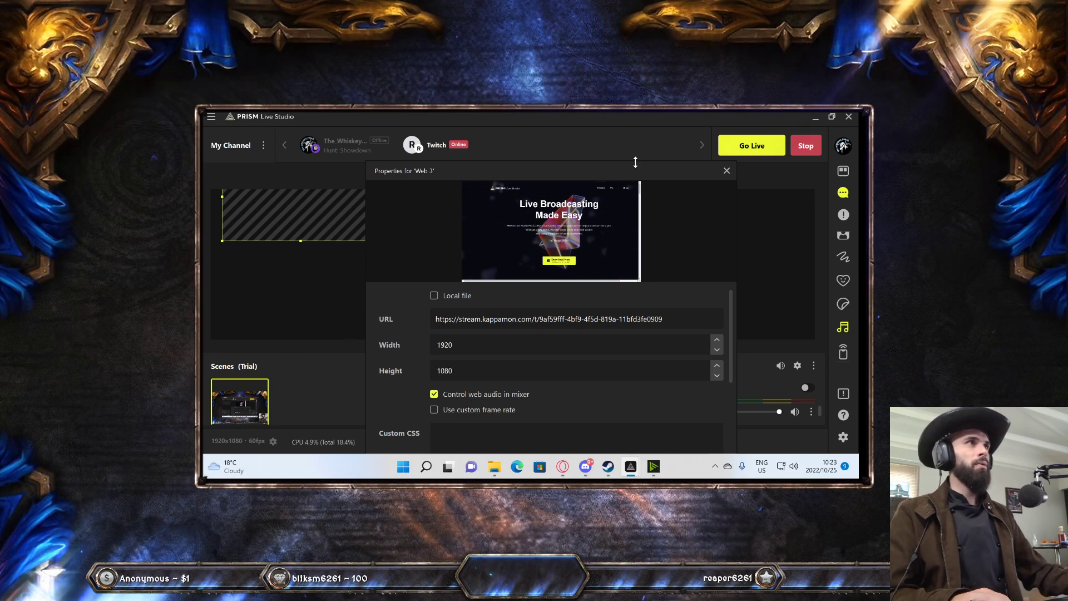
Confirm the Web 3 properties and move the source so the reaper pet stands just beside the webcam at the canvas's lower edge
mouse_move(635, 162)
mouse_down()
mouse_move(635, 216)
mouse_move(653, 153)
mouse_up()
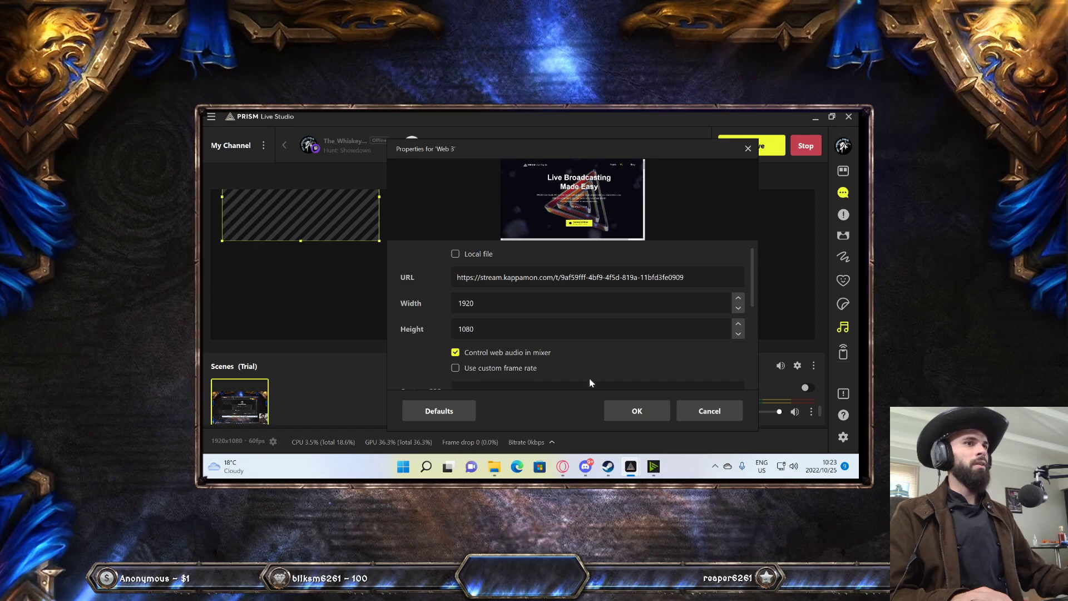
scroll(589, 379, down, 10)
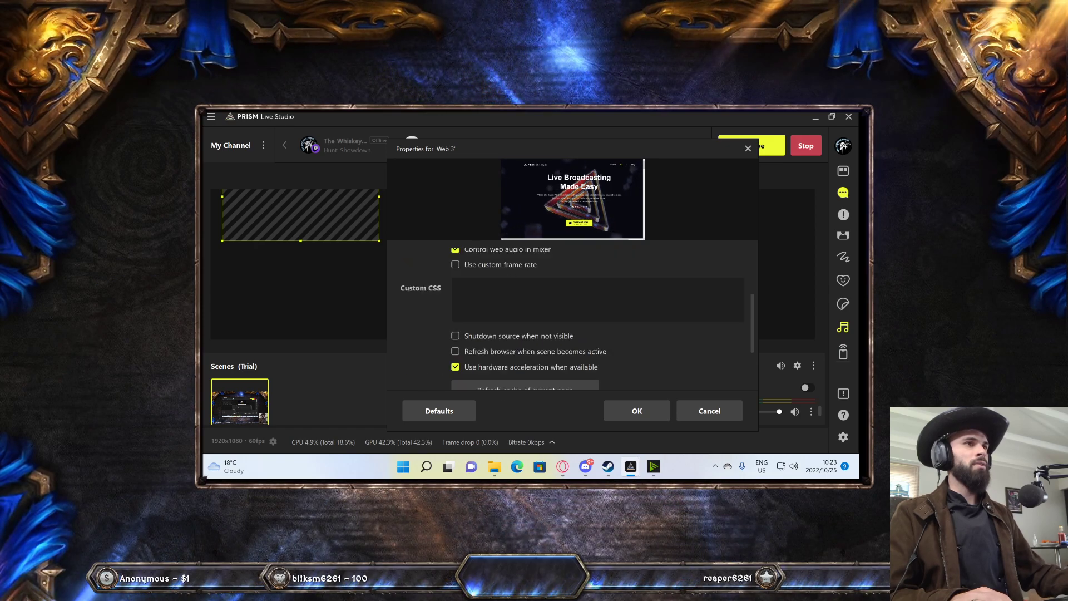
click(638, 412)
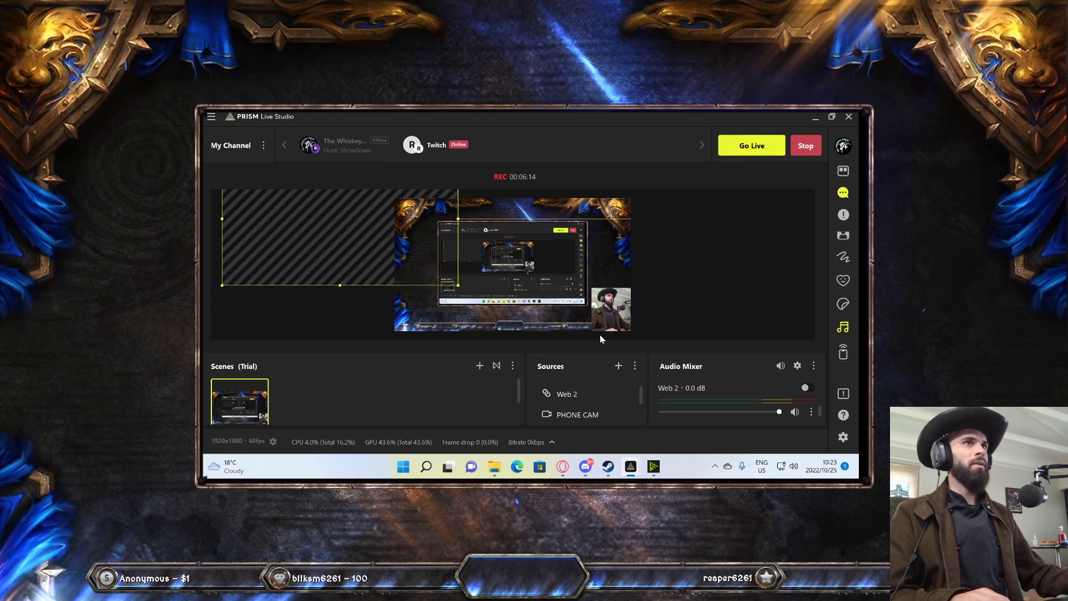
mouse_move(392, 271)
mouse_down()
mouse_move(565, 296)
mouse_move(599, 352)
mouse_move(543, 304)
mouse_move(564, 286)
mouse_move(689, 372)
mouse_up()
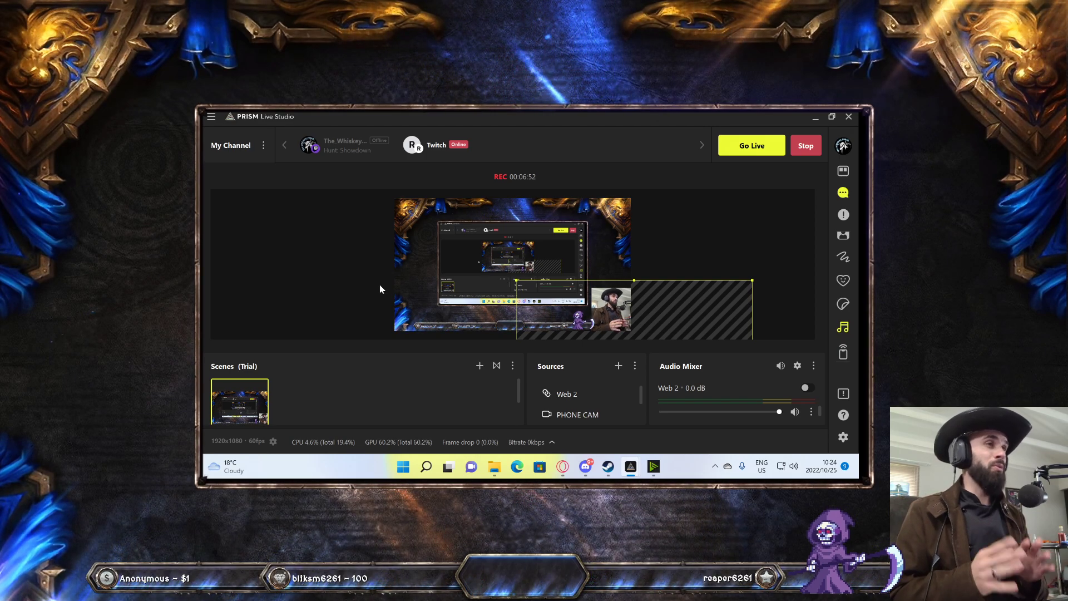
Start adding a custom RTMP channel and set its URL option to User Input
mouse_move(420, 140)
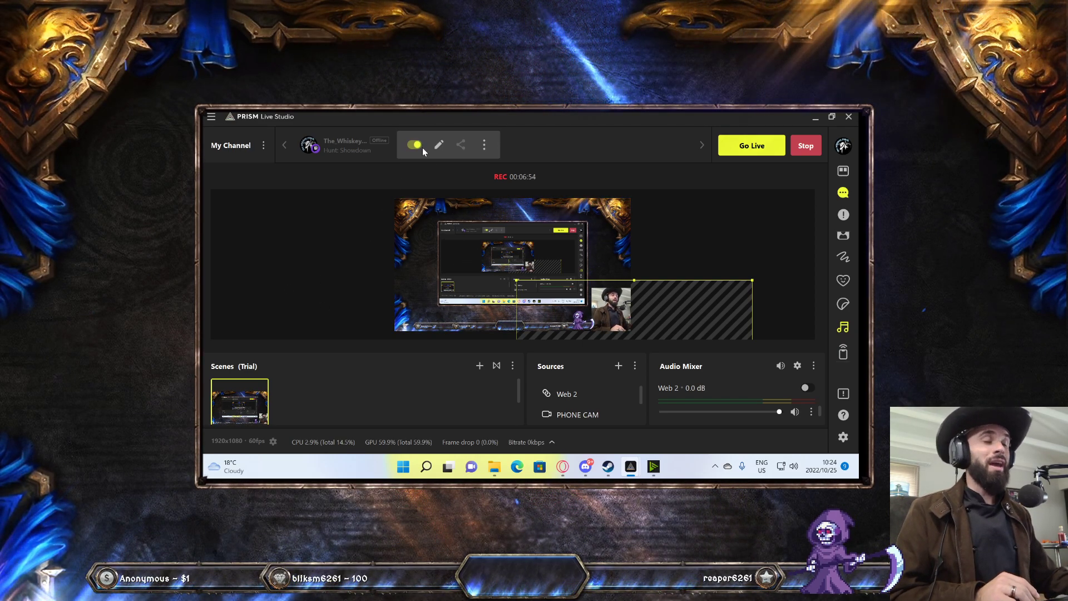
click(264, 146)
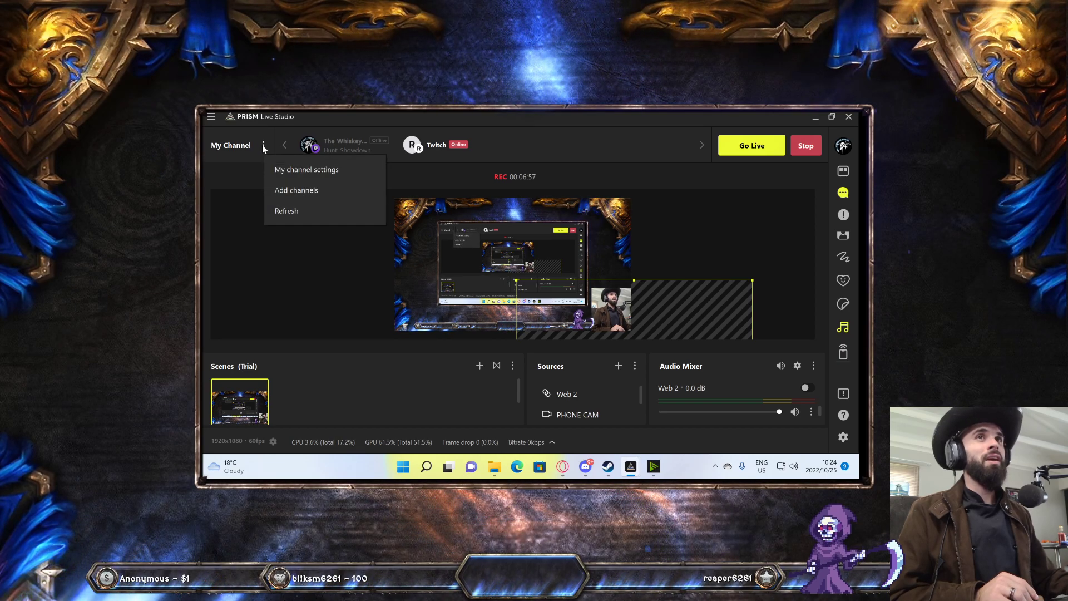
click(315, 190)
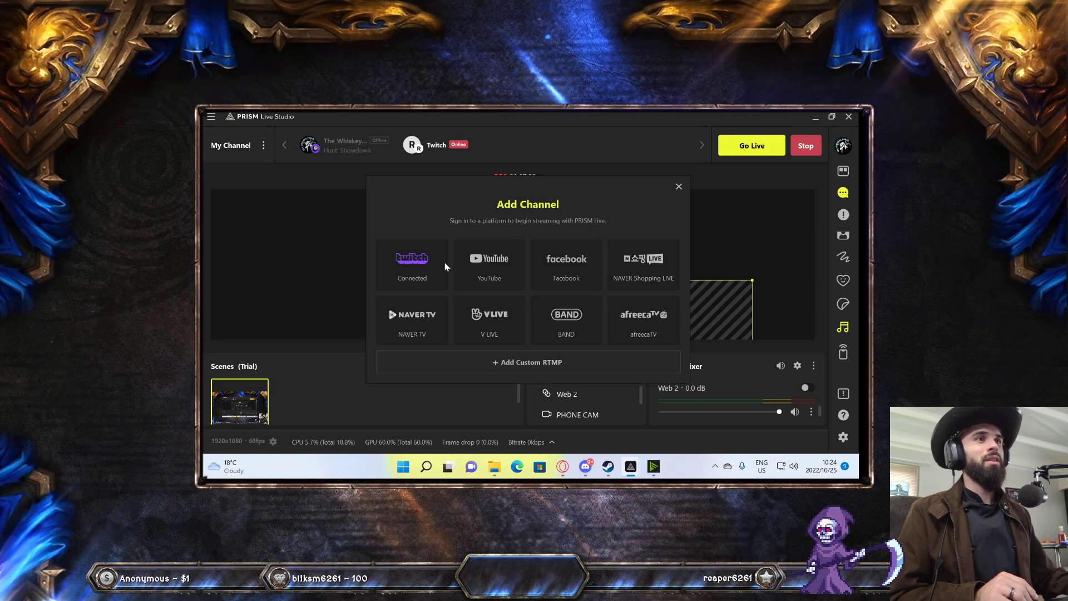
click(535, 363)
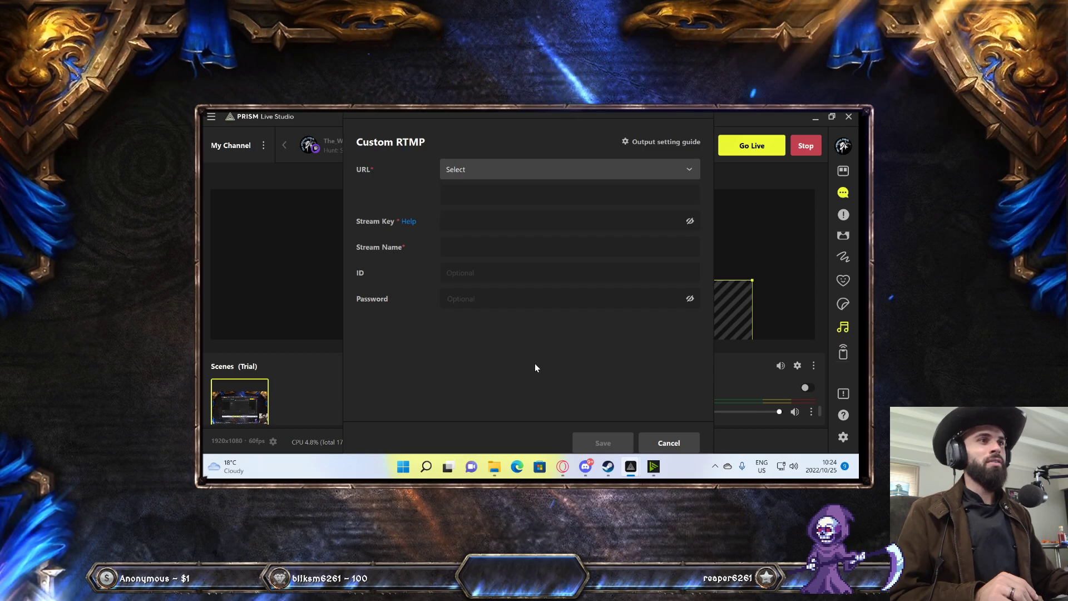
click(471, 172)
scroll(471, 254, down, 2)
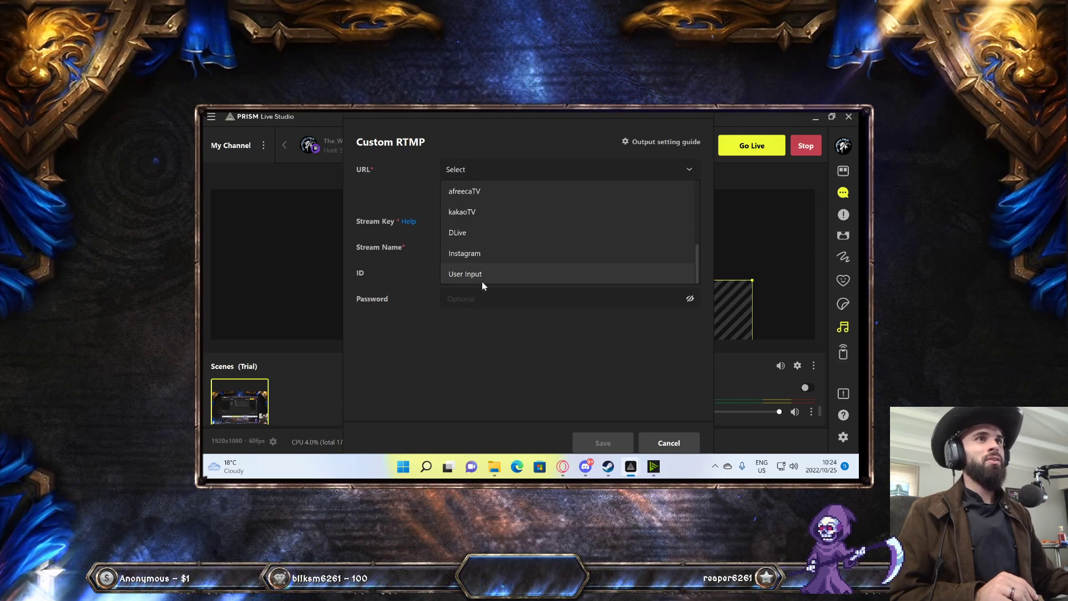
click(484, 279)
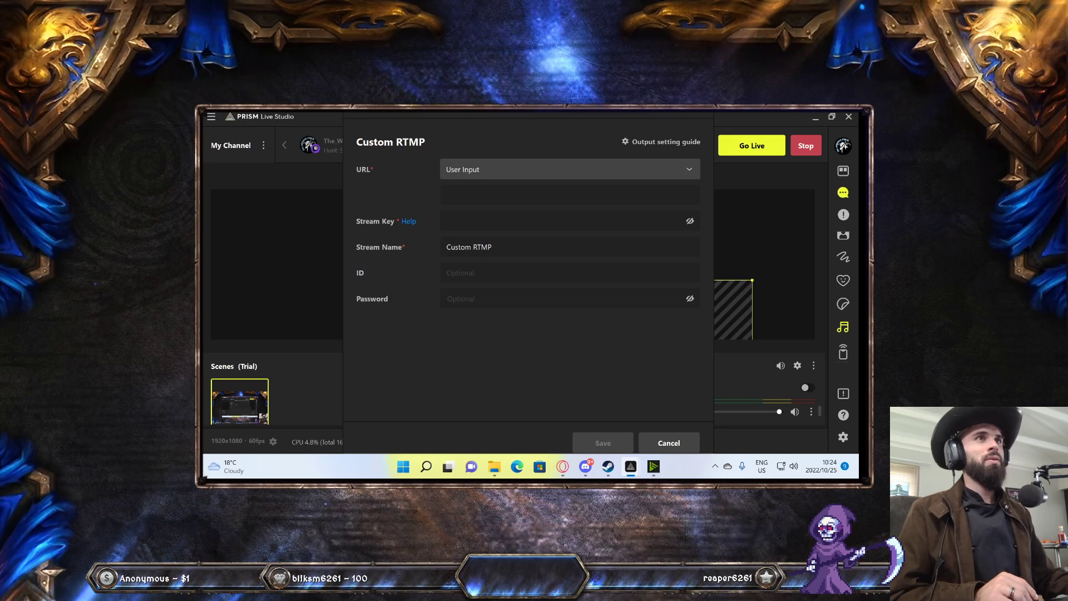
Go through the server URL, Stream Key, Stream Name and ID fields of the custom RTMP form, and cancel it
click(483, 196)
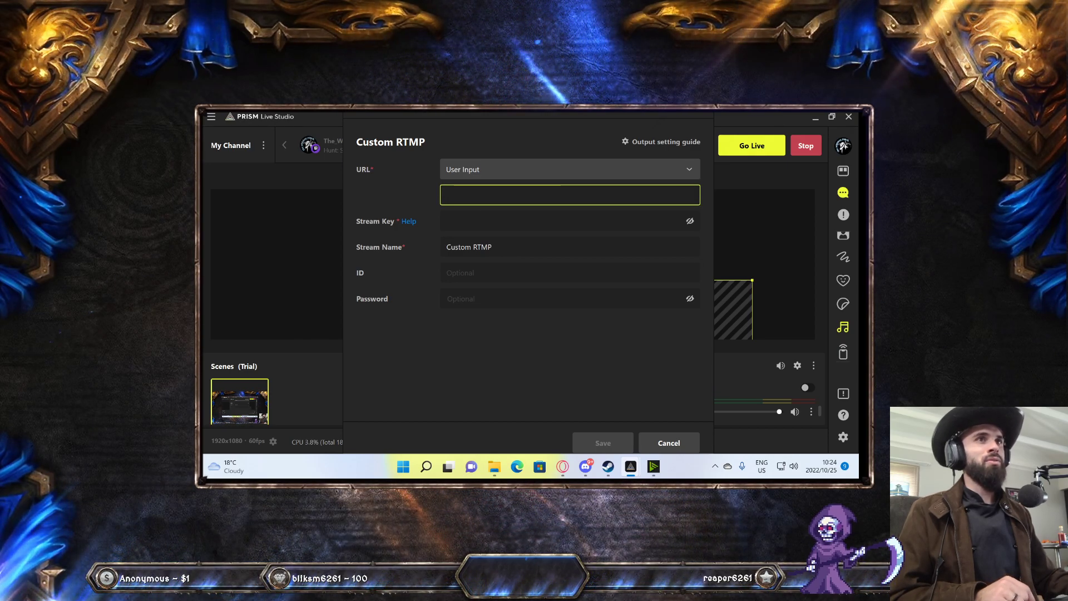
click(483, 221)
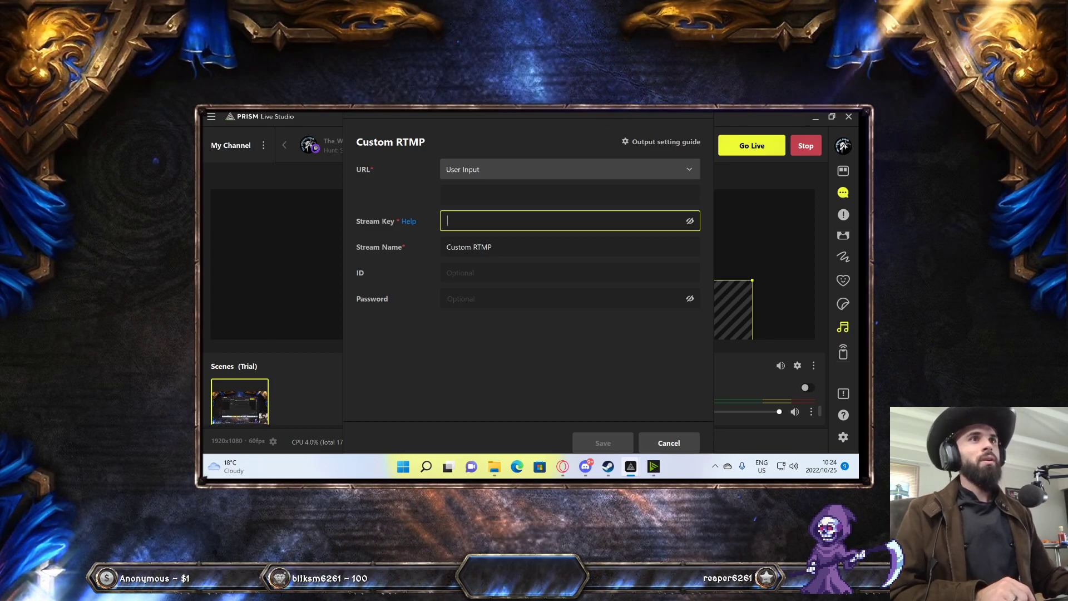
click(500, 247)
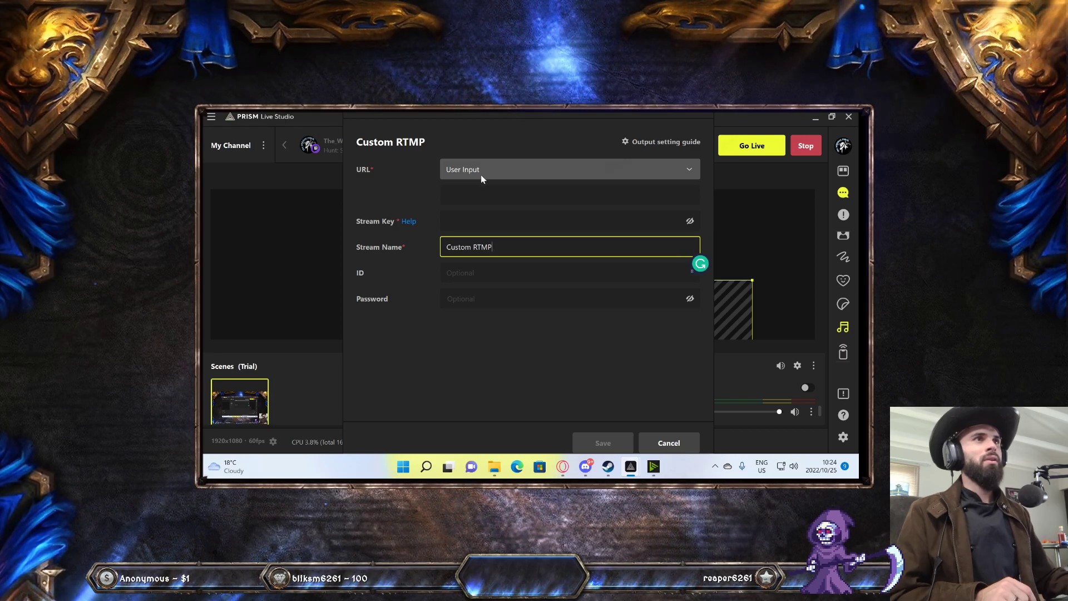
drag(454, 247, 493, 247)
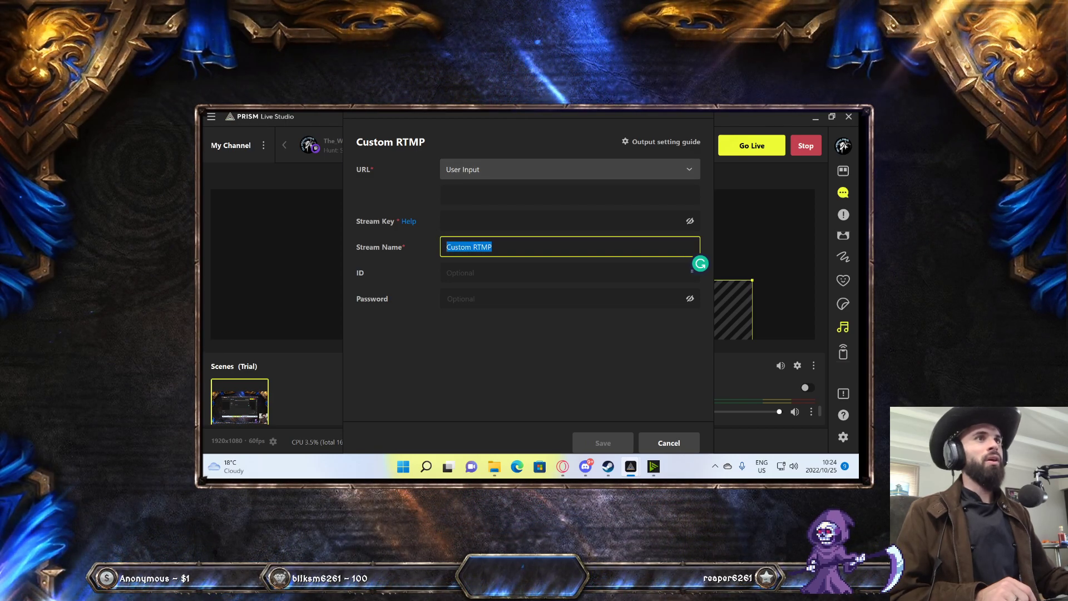
click(501, 247)
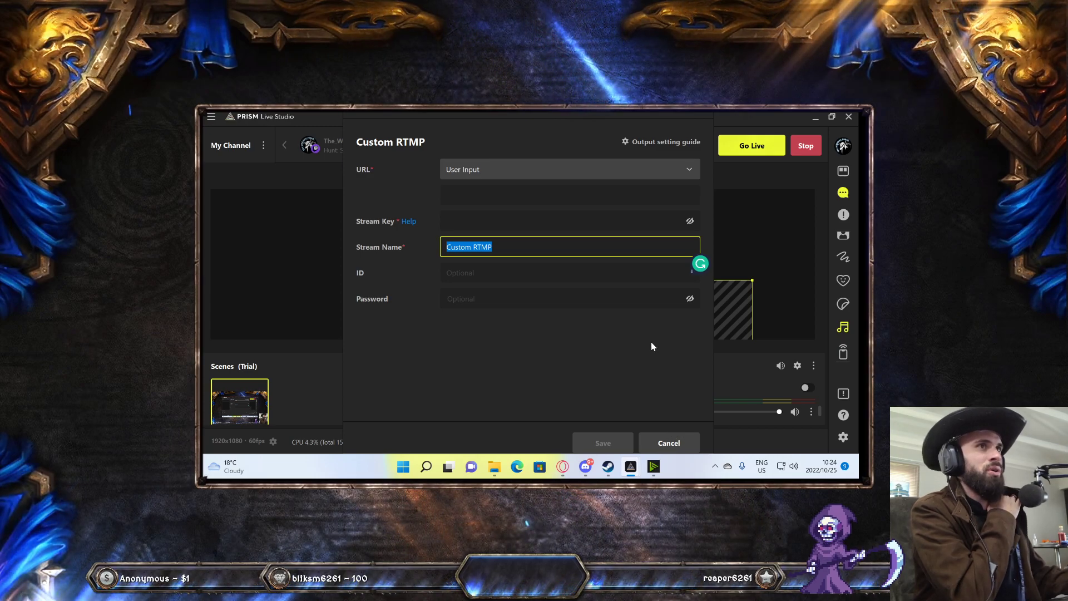
drag(508, 248, 423, 249)
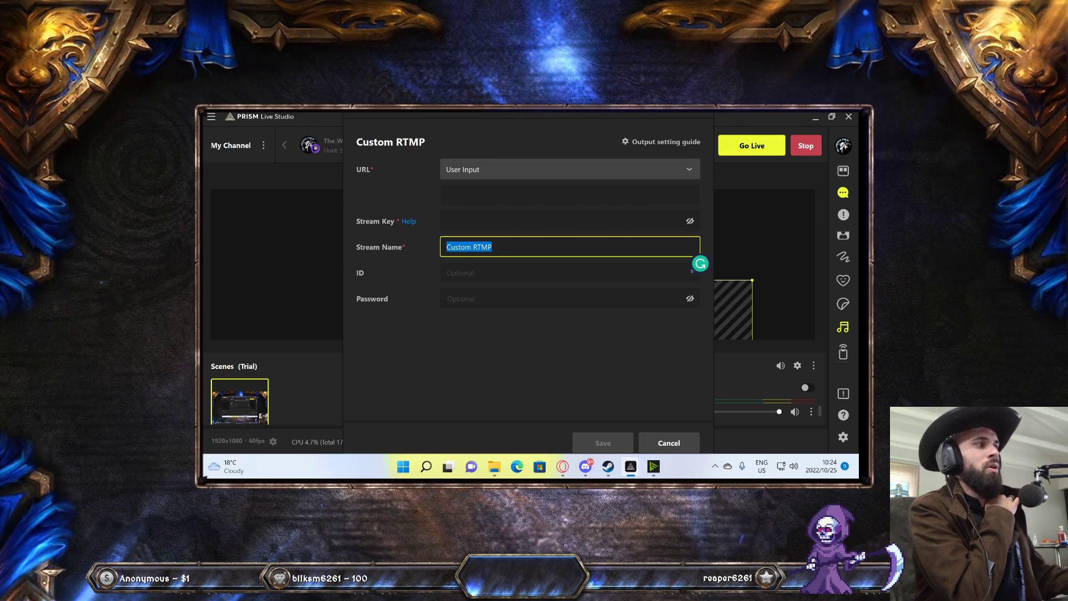
key(Tab)
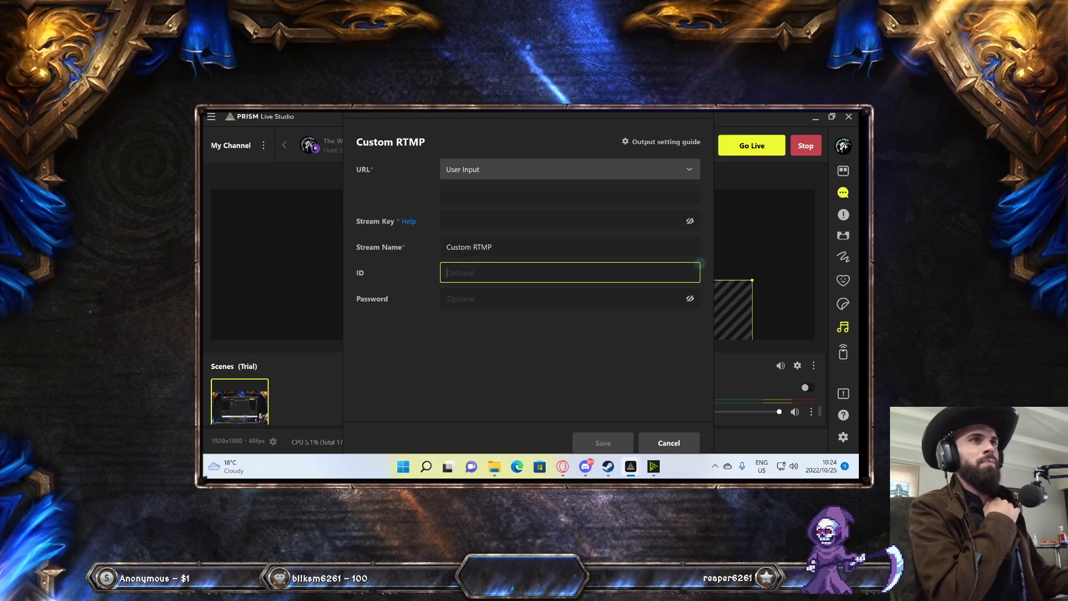
click(501, 221)
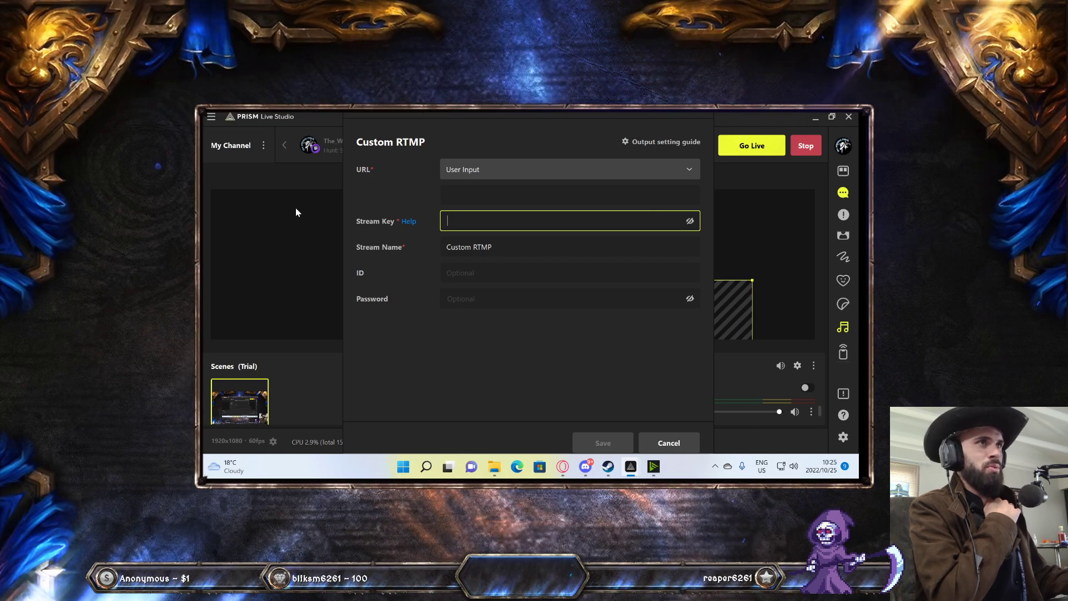
click(490, 240)
key(ctrl+a)
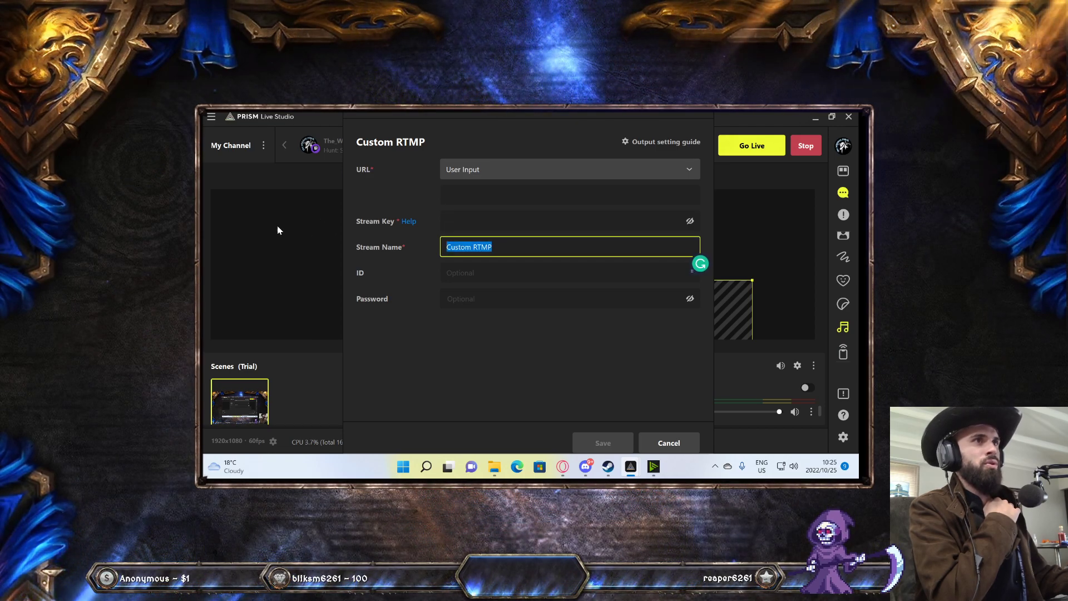
click(498, 195)
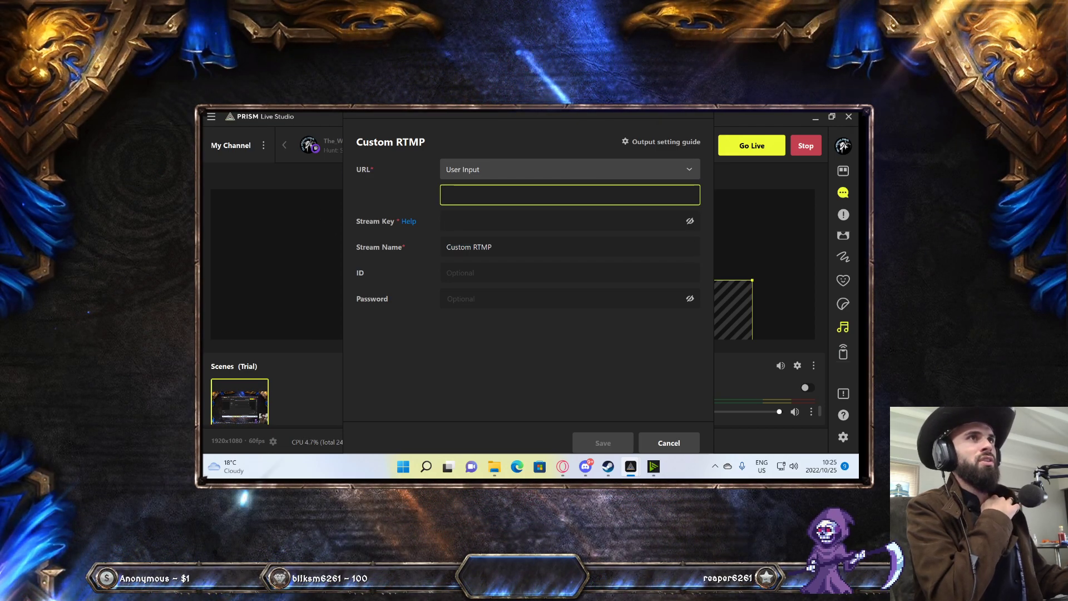
click(662, 443)
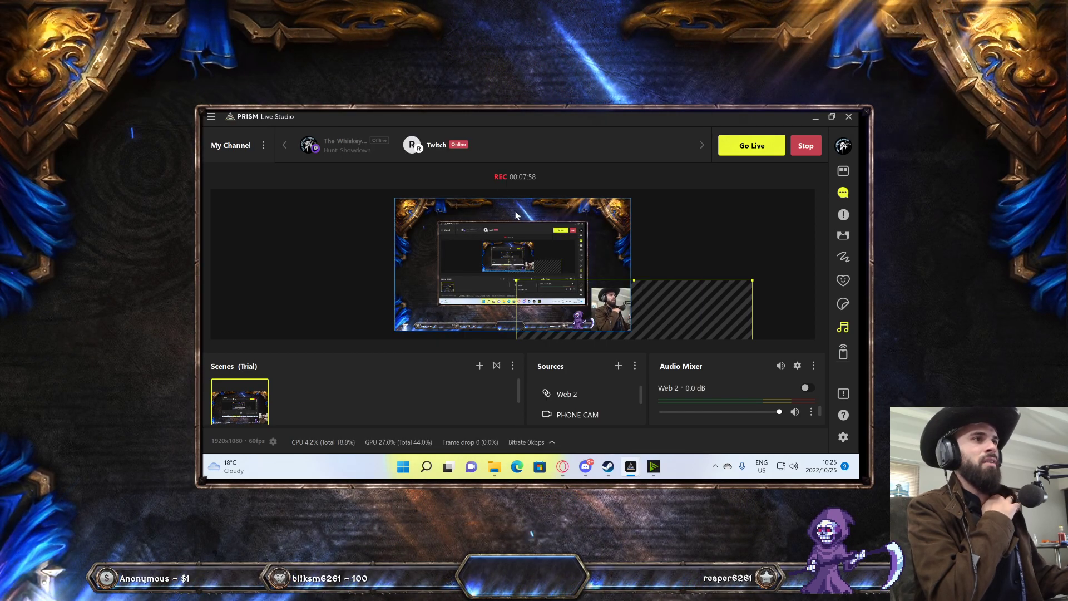
Open the existing Twitch custom RTMP channel's settings, review its URL, stream key, name and ID fields, and save
click(485, 146)
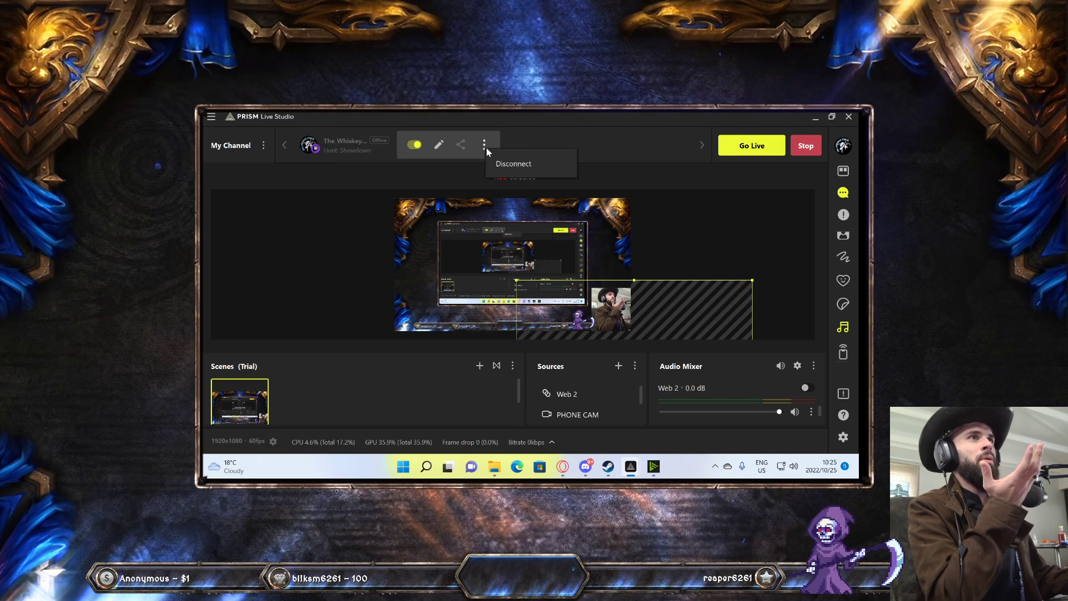
click(473, 139)
click(438, 145)
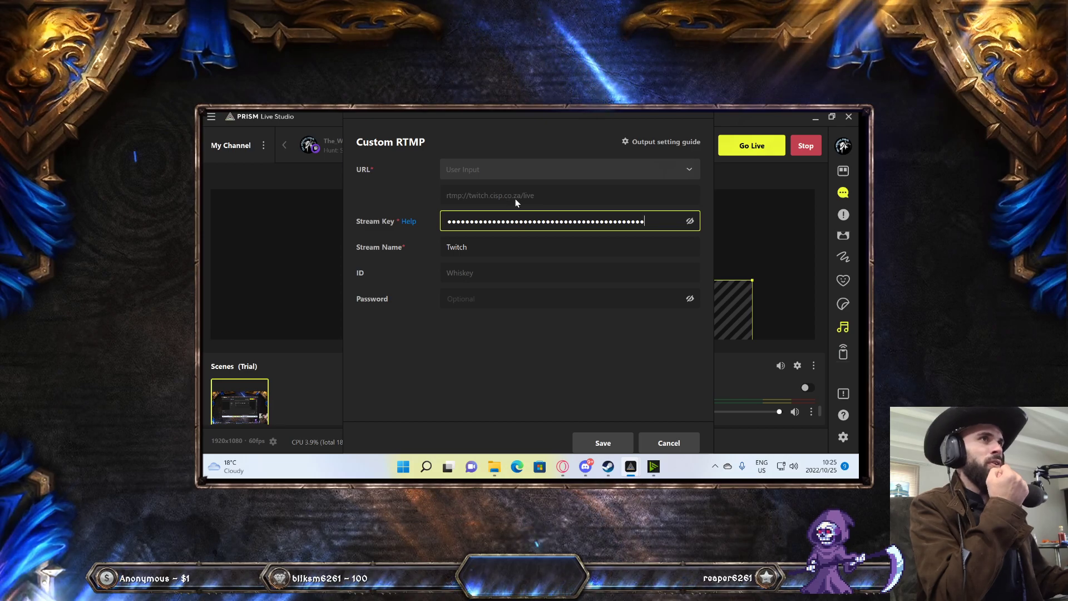
click(609, 442)
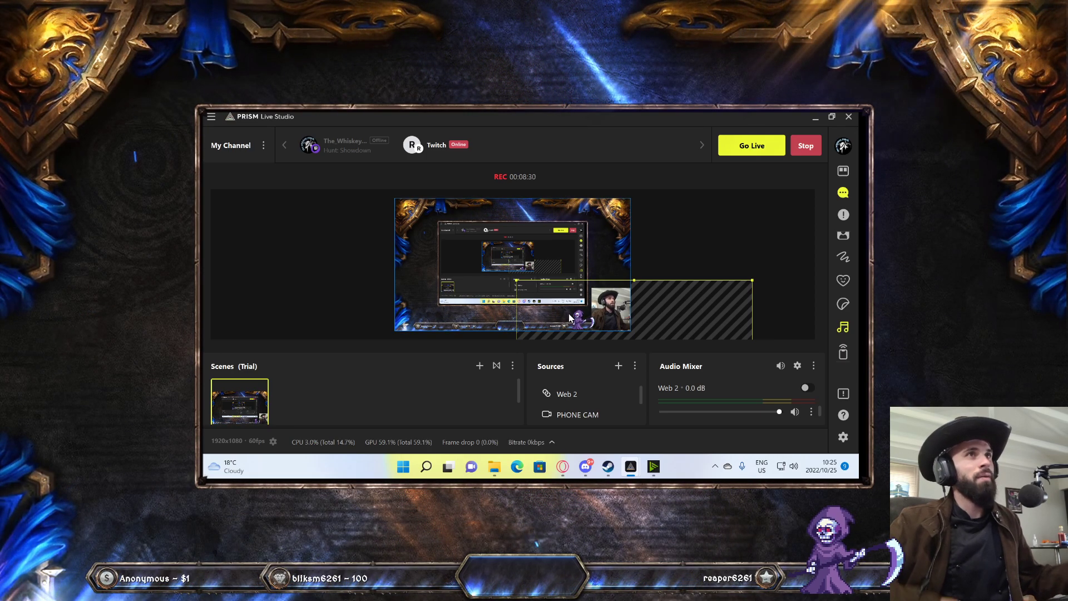
View the platforms available for adding a channel and close the selection
click(264, 146)
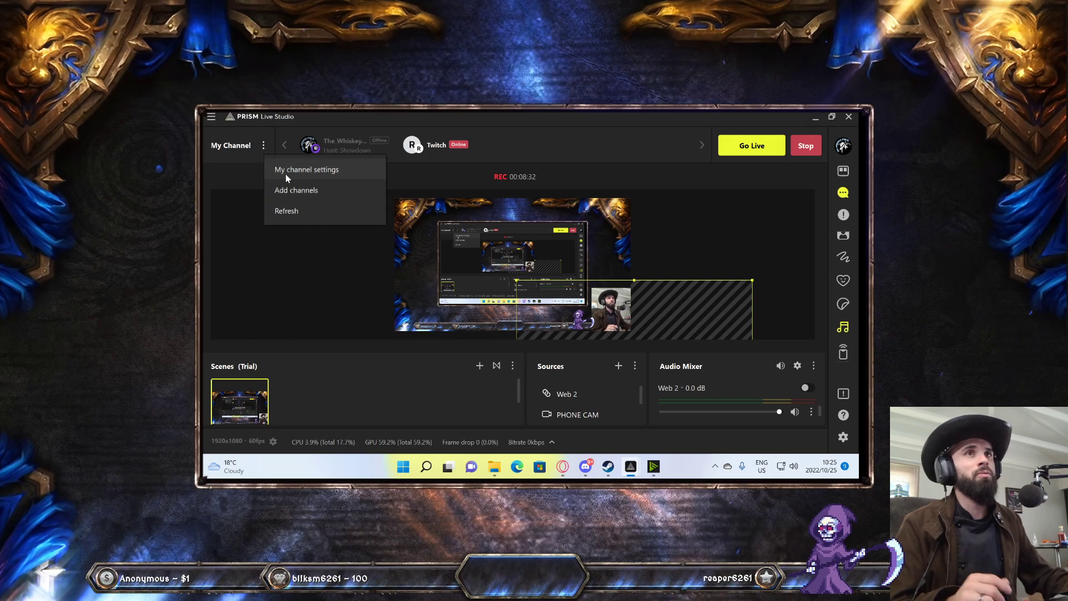
click(296, 190)
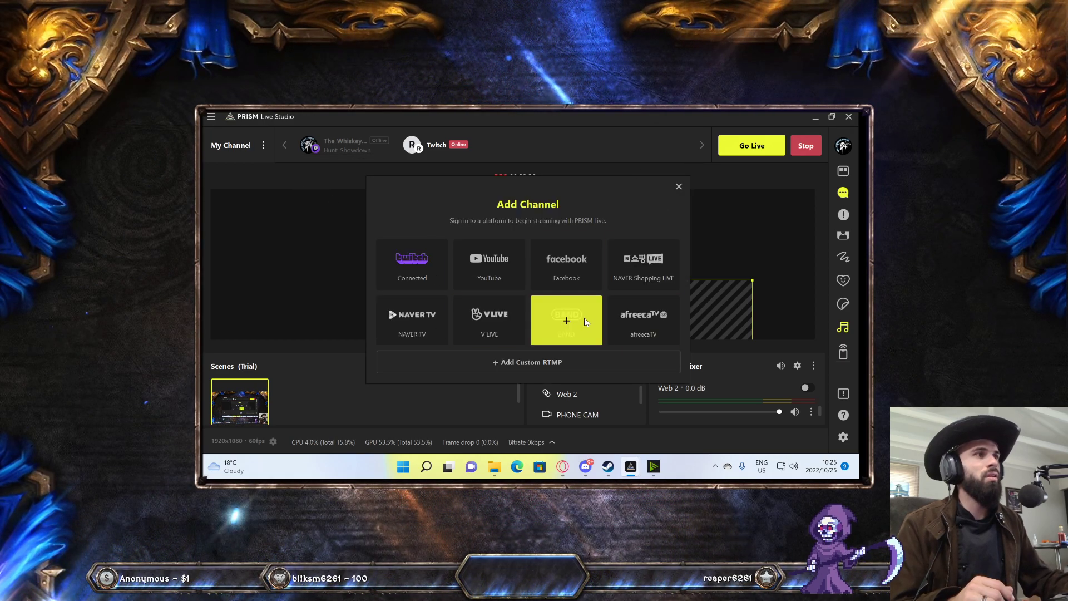
click(679, 188)
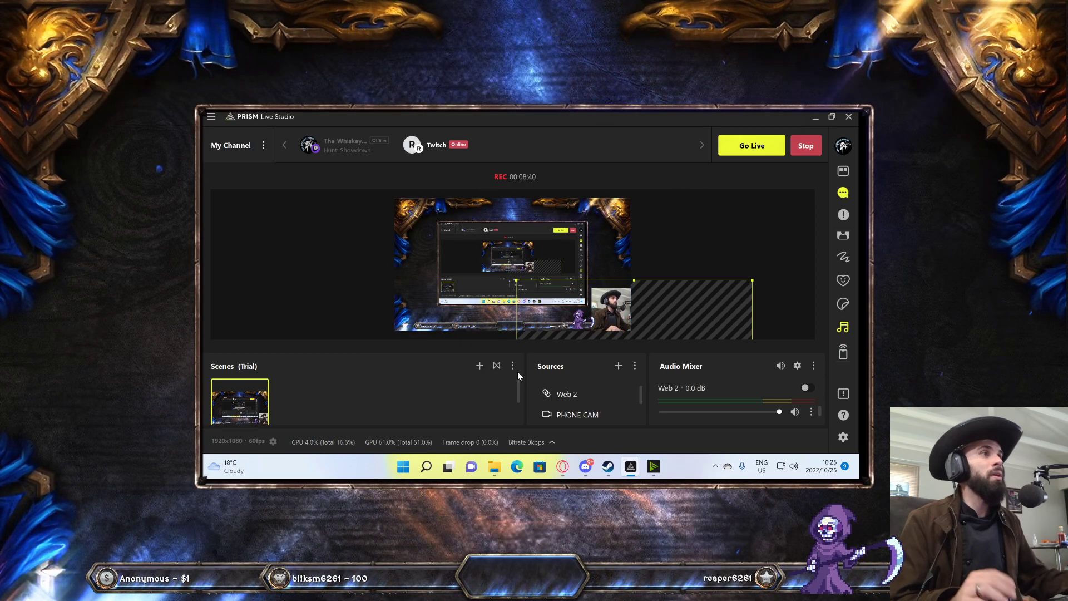